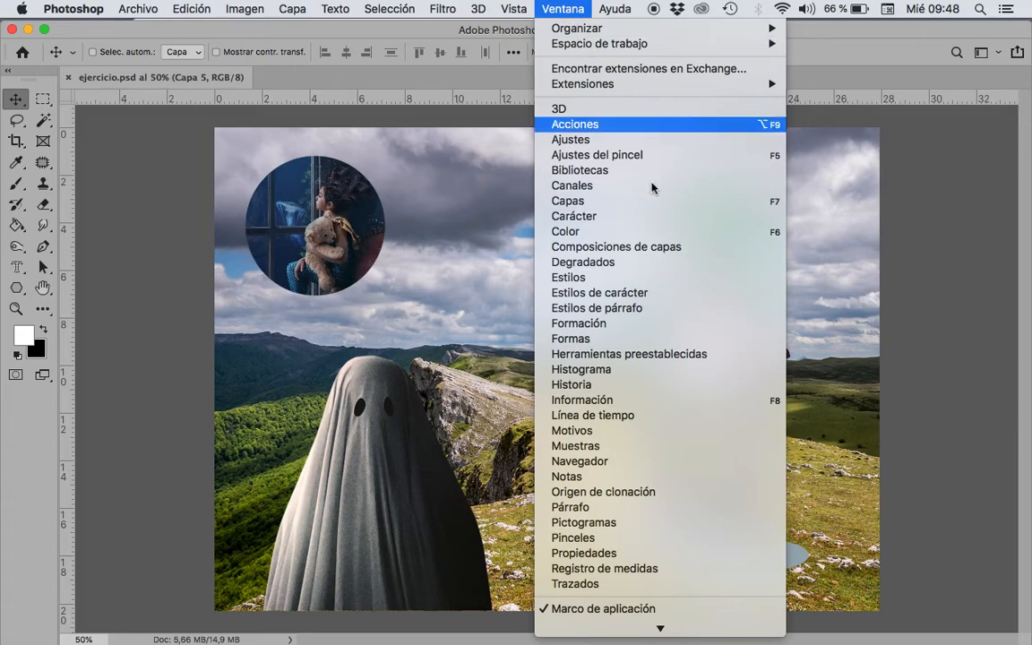
# Step: Show the Capas panel and place it fully in view over the canvas
pyautogui.click(555, 202)
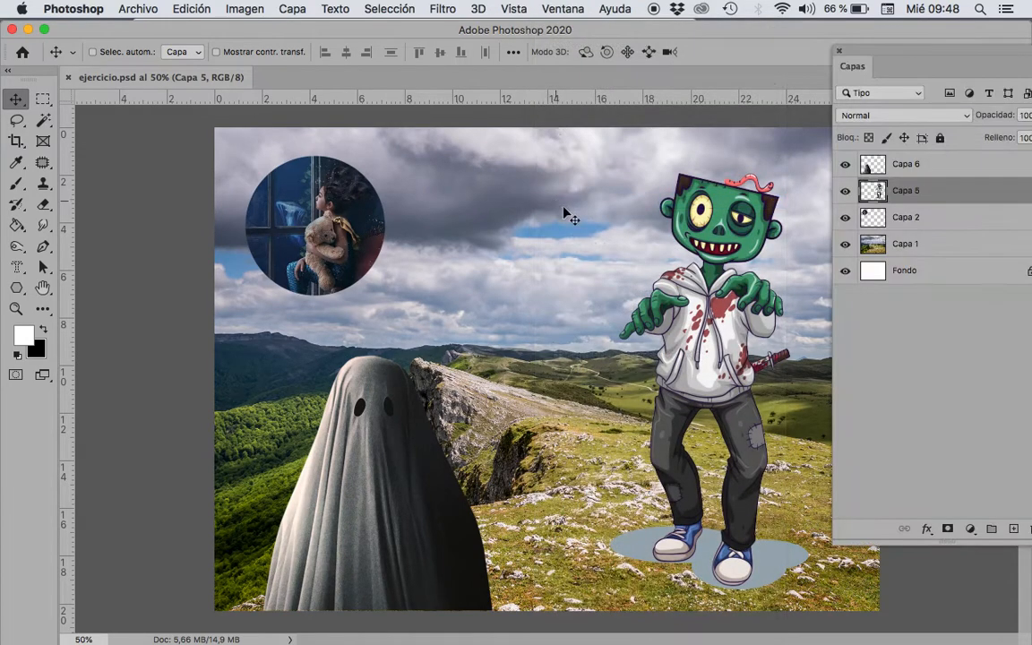
pyautogui.moveTo(900, 57); pyautogui.dragTo(798, 50)
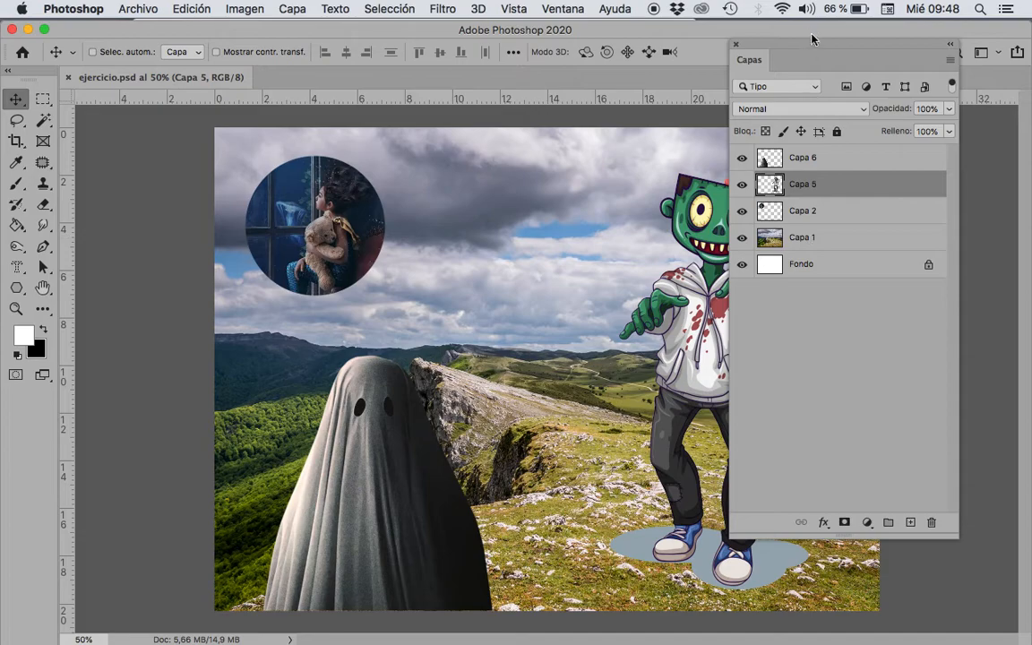
pyautogui.moveTo(821, 49); pyautogui.dragTo(816, 40)
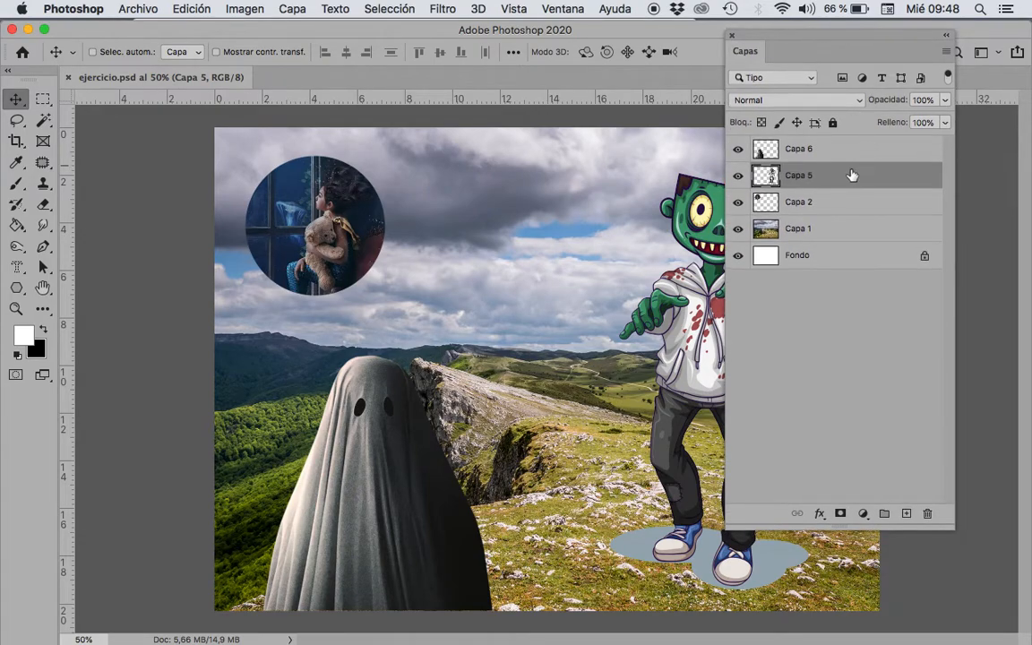
# Step: Rename the landscape layer Capa 1 as "paisaje" and the circular picture layer Capa 2 as "sirena"
pyautogui.click(801, 232)
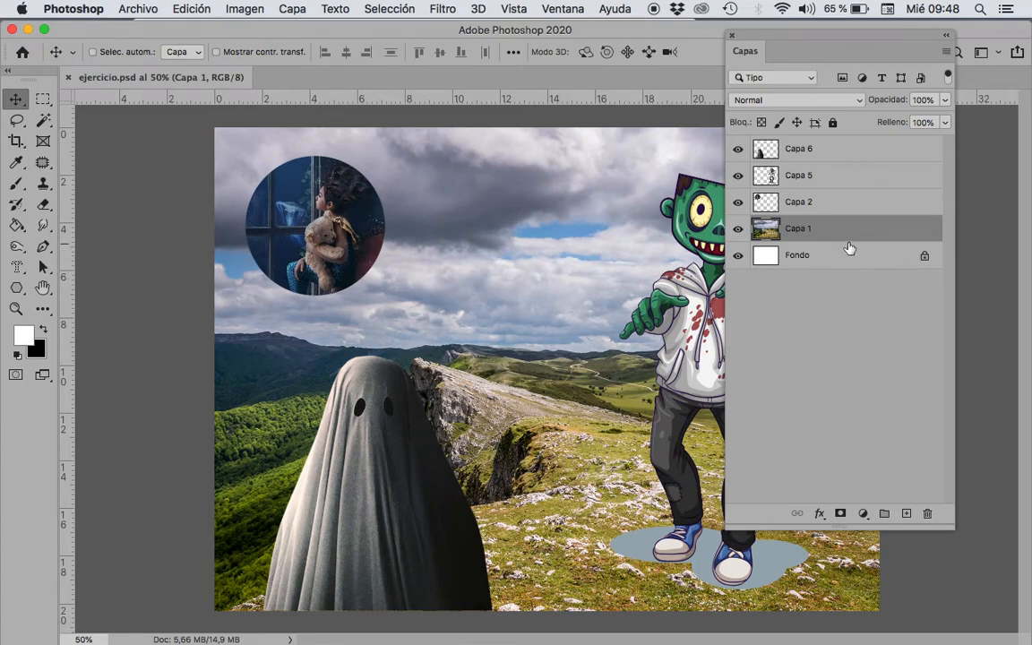
pyautogui.doubleClick(798, 230)
pyautogui.write('paisaje')
pyautogui.doubleClick(800, 203)
pyautogui.write('sire')
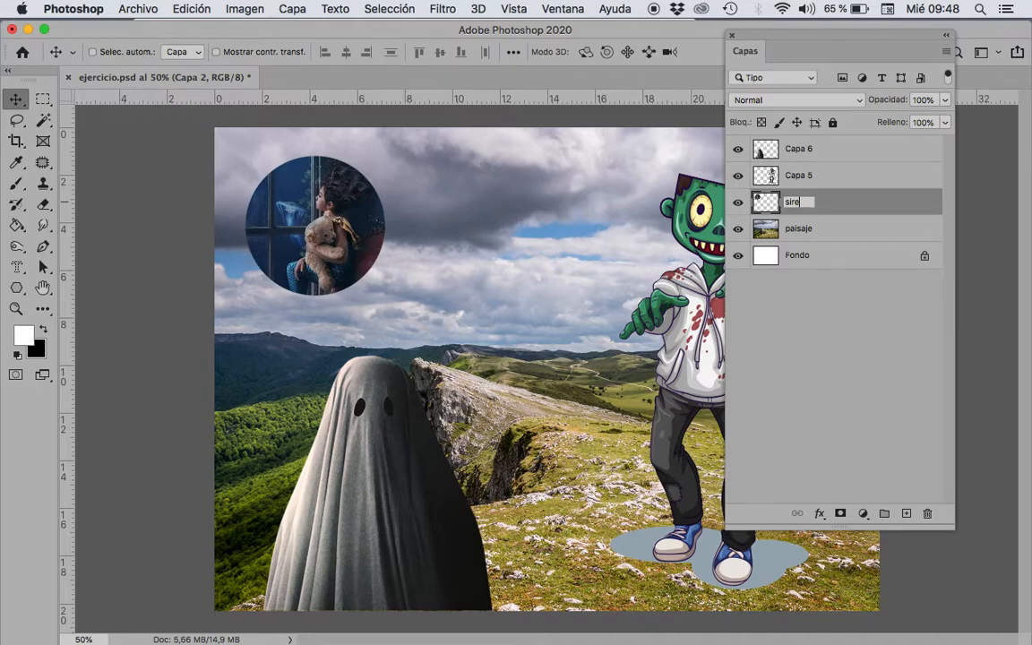
pyautogui.write('na')
# Step: Rename layer Capa 5 as "zombie" and layer Capa 6 as "fantasma"
pyautogui.doubleClick(795, 175)
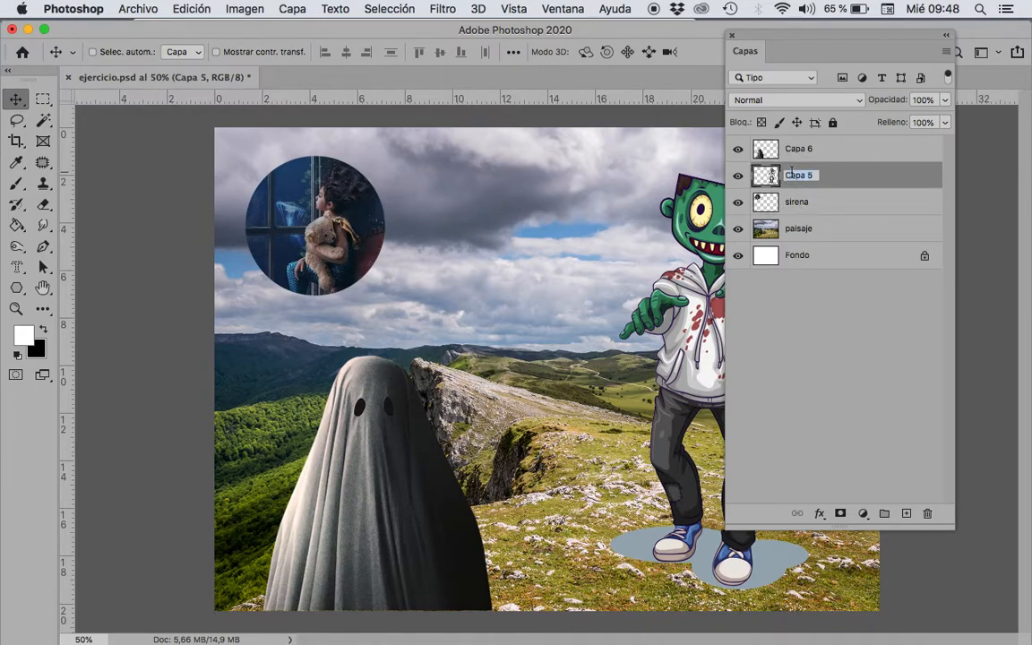
pyautogui.write('zombie')
pyautogui.press('Return')
pyautogui.doubleClick(799, 149)
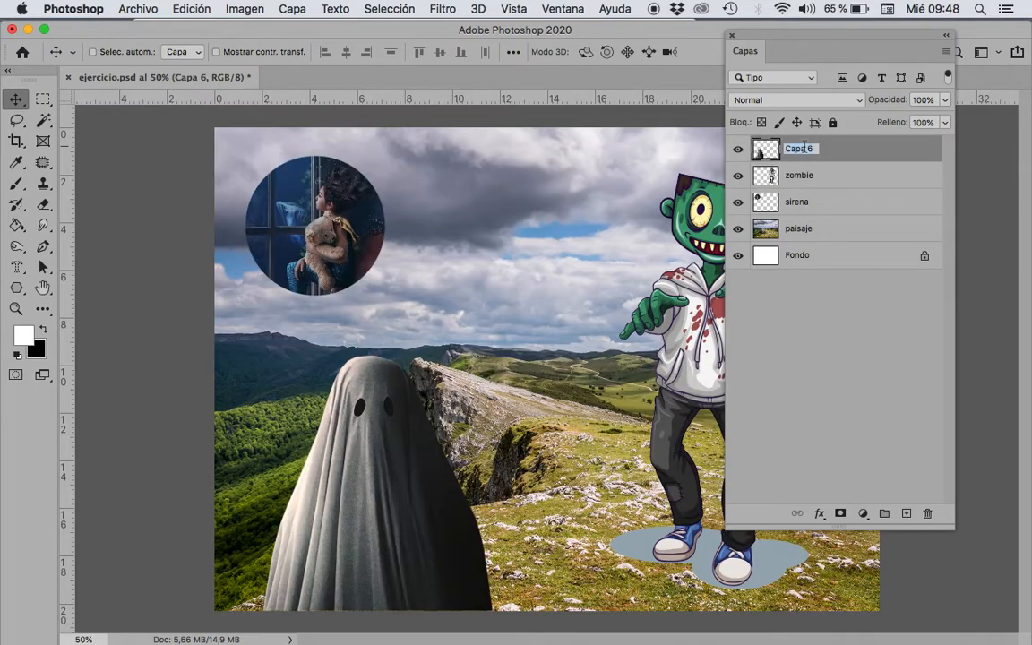
pyautogui.write('fantasma')
pyautogui.press('Return')
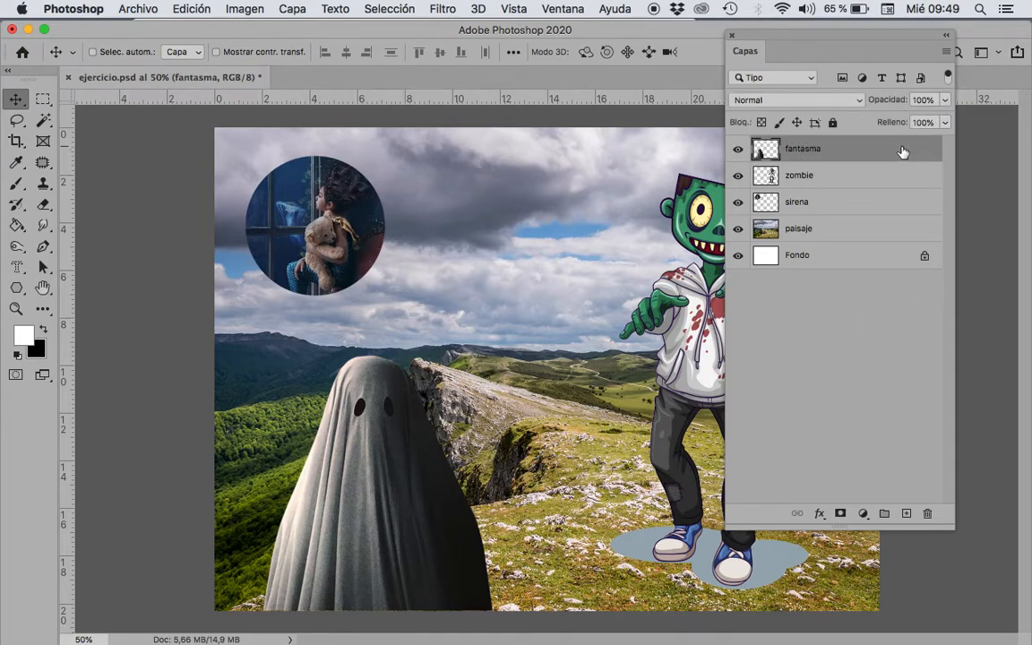
# Step: Examine the blending options in the fantasma layer's style settings without altering them
pyautogui.doubleClick(892, 152)
pyautogui.moveTo(393, 263); pyautogui.dragTo(409, 105)
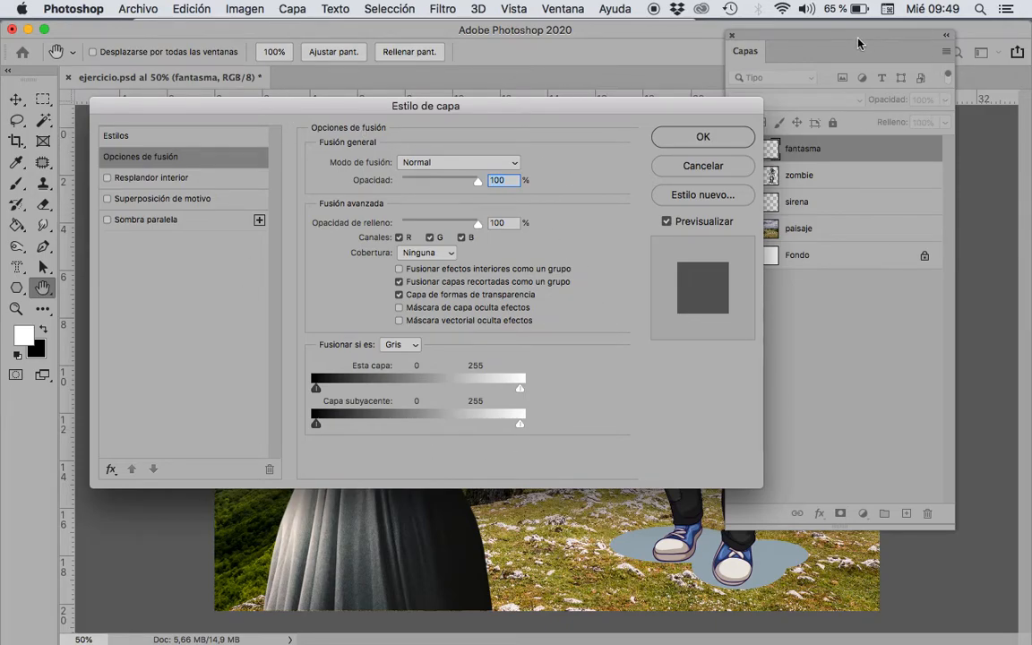
pyautogui.click(703, 137)
# Step: Try the fantasma layer at about 51% opacity and restore it to 100%
pyautogui.click(831, 150)
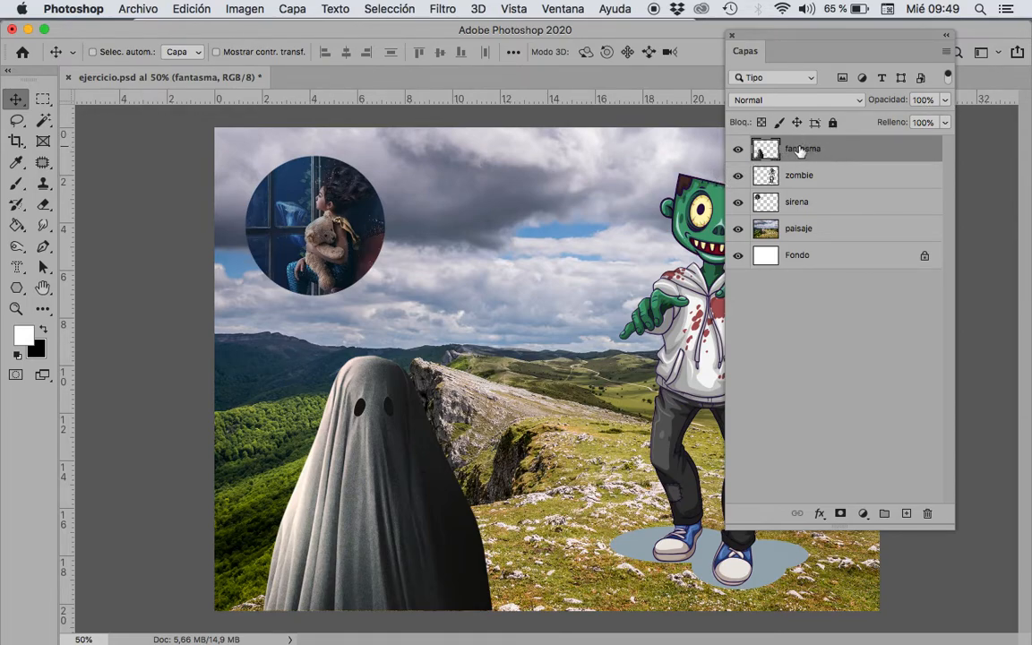
pyautogui.click(947, 105)
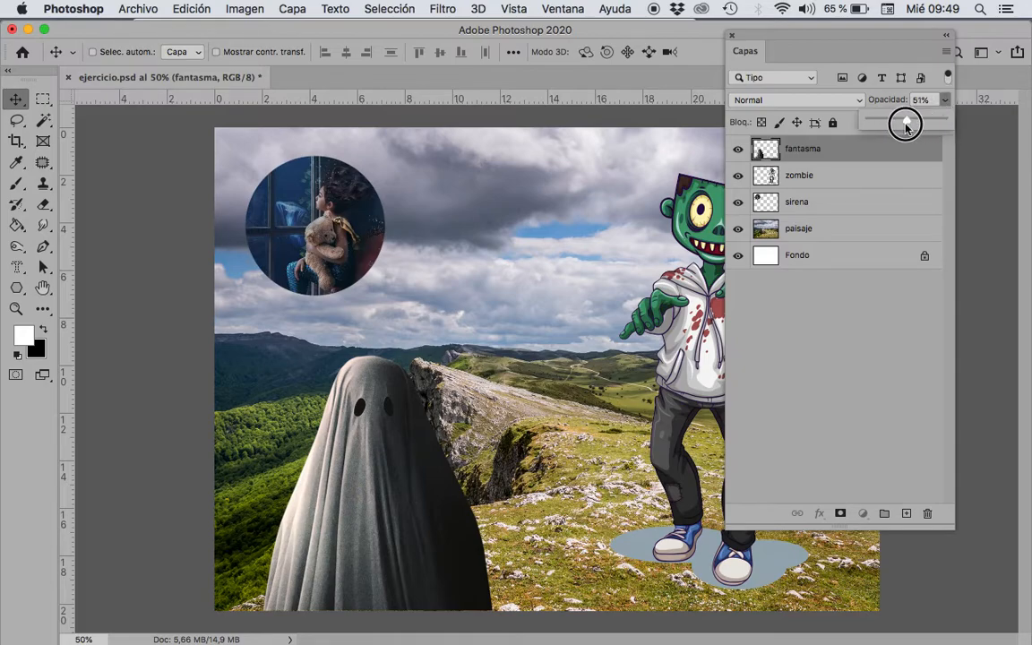
pyautogui.click(903, 120)
pyautogui.moveTo(905, 121); pyautogui.dragTo(957, 132)
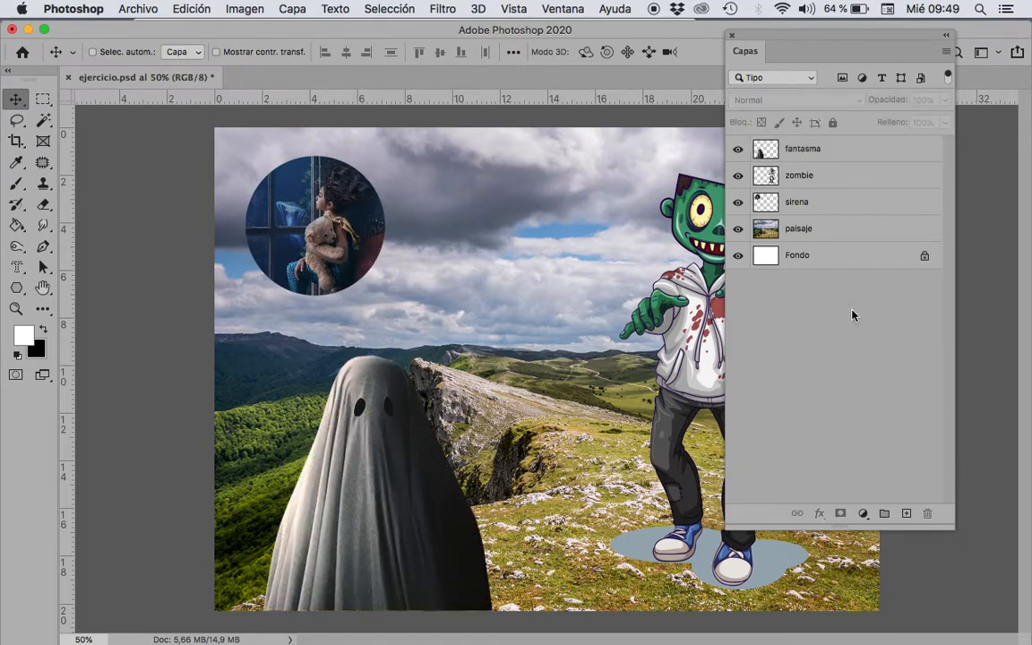
# Step: Try out the fantasma layer's fill setting, return it to 100% and deselect the layer
pyautogui.click(867, 147)
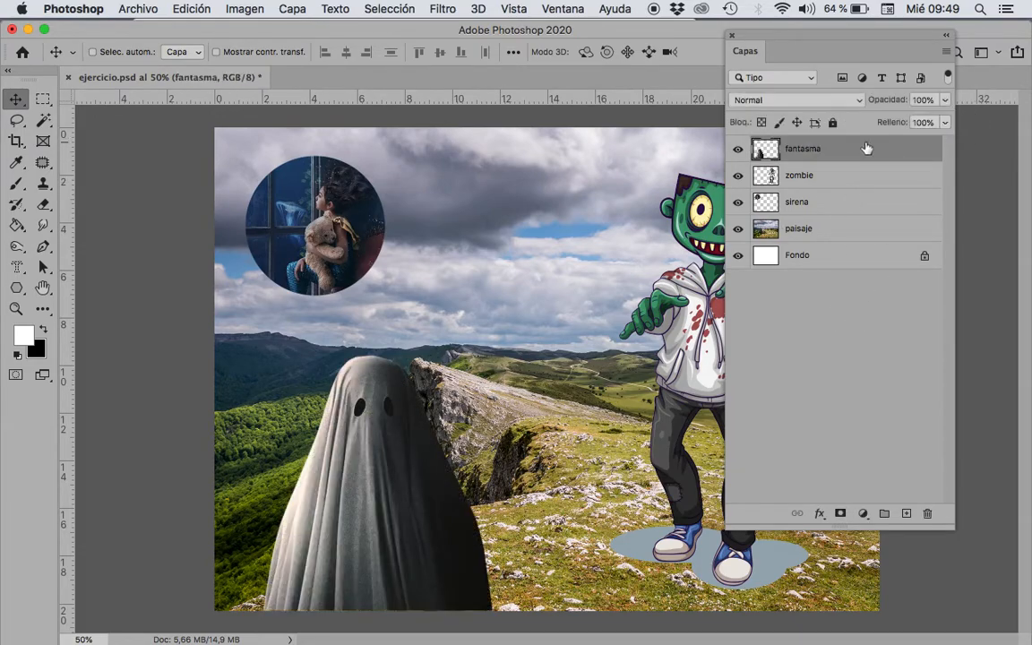
pyautogui.click(946, 122)
pyautogui.moveTo(941, 143); pyautogui.dragTo(990, 143)
pyautogui.click(802, 322)
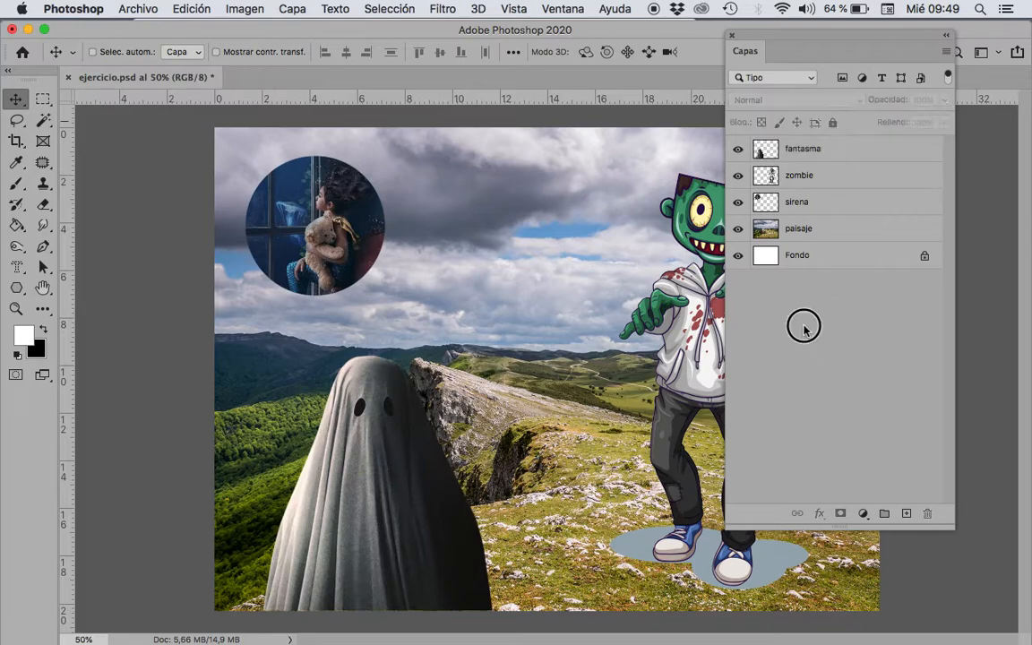
pyautogui.click(788, 80)
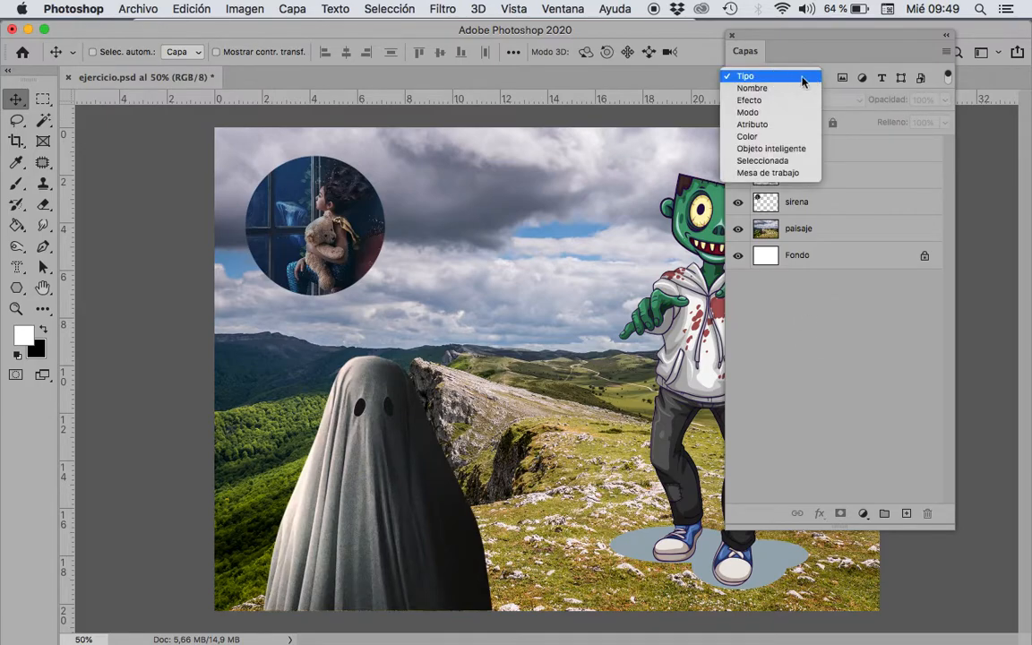
pyautogui.click(824, 325)
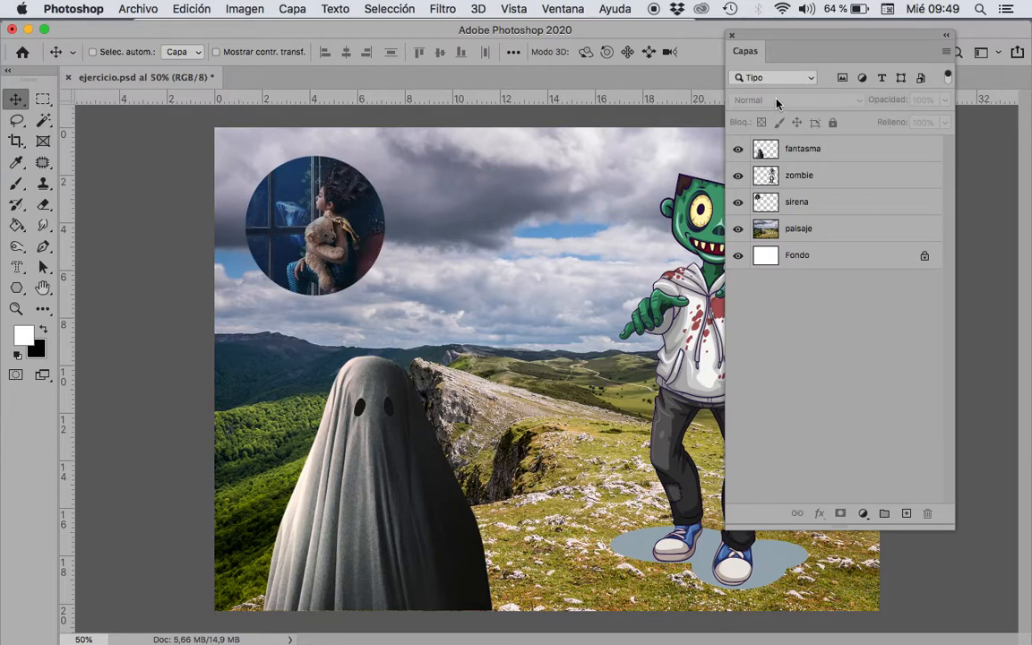
# Step: Set the fantasma layer's blending mode to Trama and deselect the layer
pyautogui.click(822, 149)
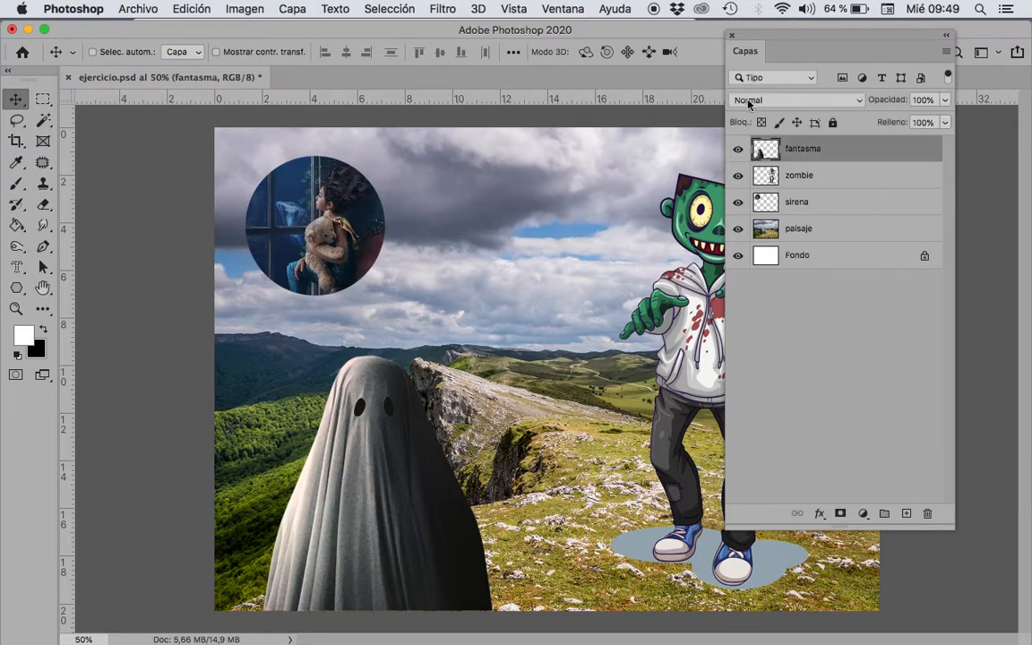
pyautogui.click(860, 105)
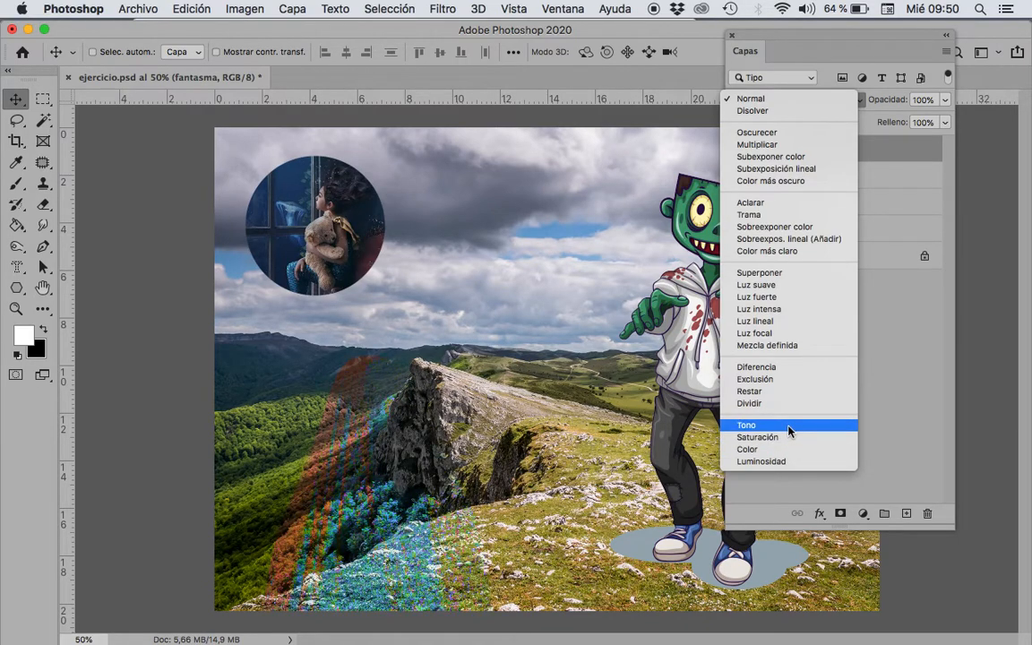
pyautogui.click(755, 220)
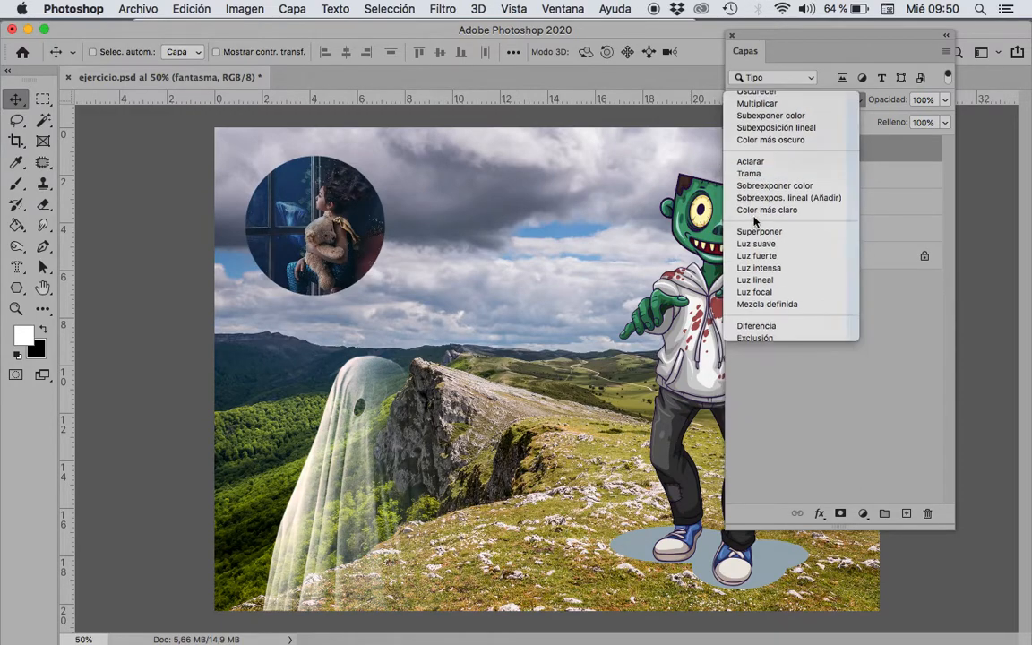
pyautogui.click(851, 350)
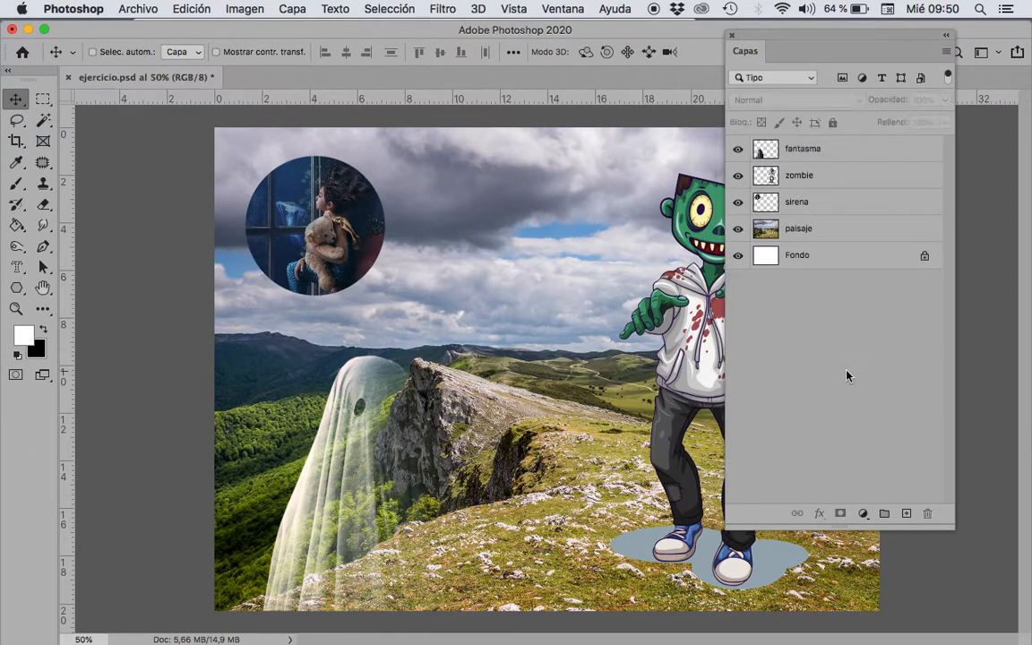
# Step: Try flattening the image into a single background layer and undo the flattening
pyautogui.click(828, 153)
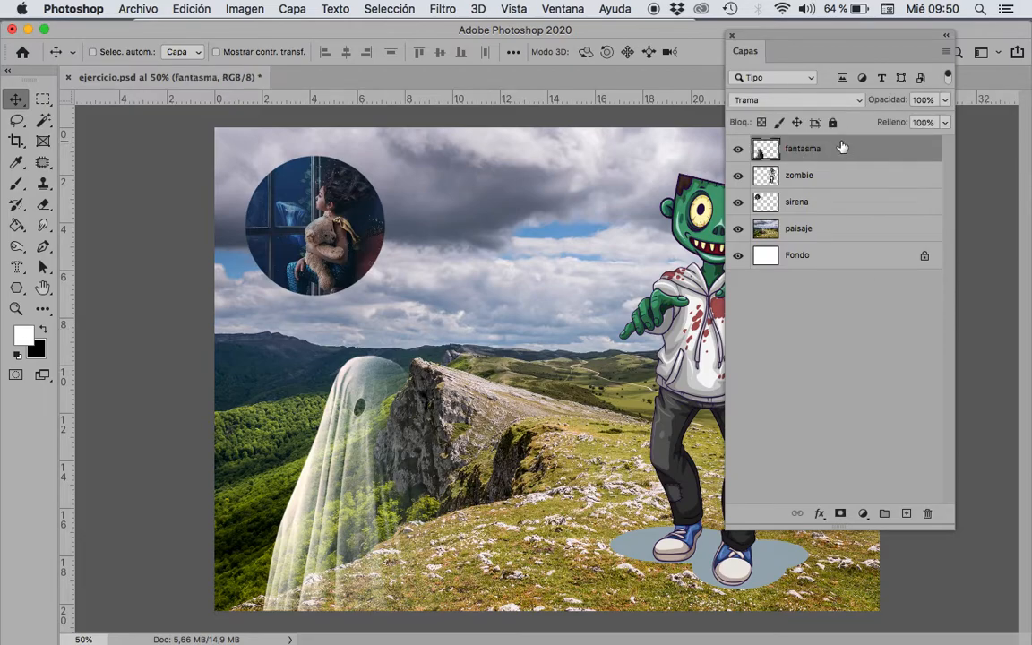
pyautogui.click(947, 55)
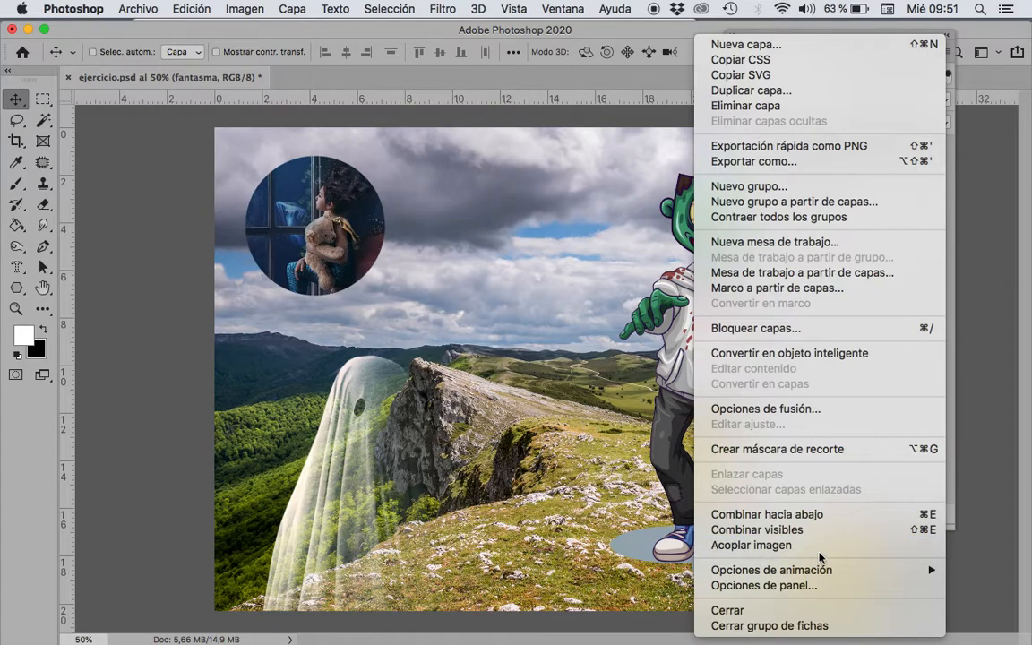
pyautogui.click(746, 547)
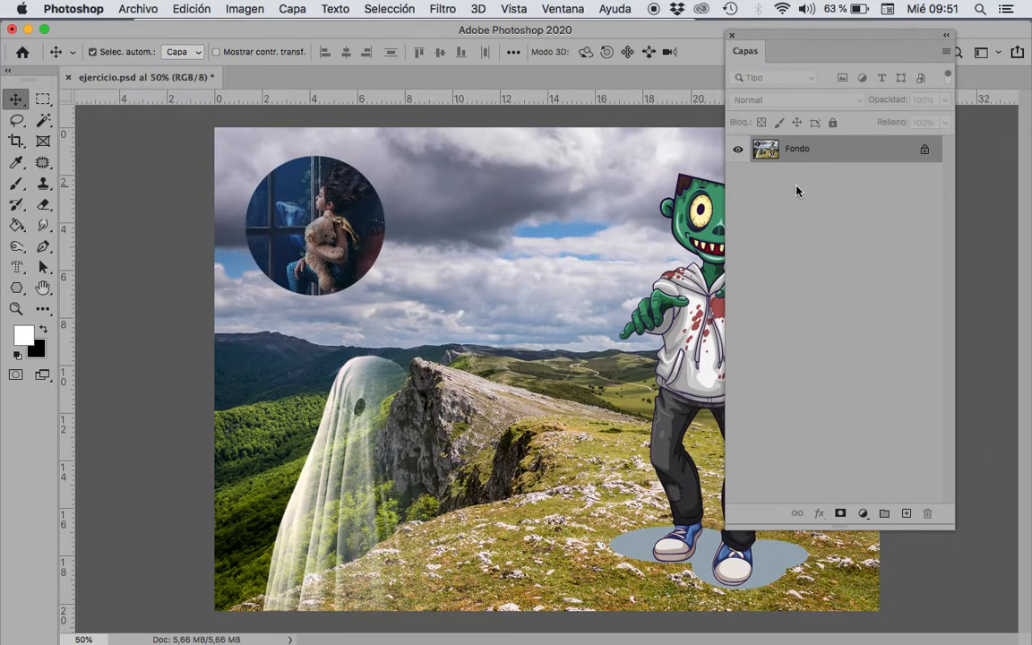
pyautogui.press('super+z')
pyautogui.click(805, 353)
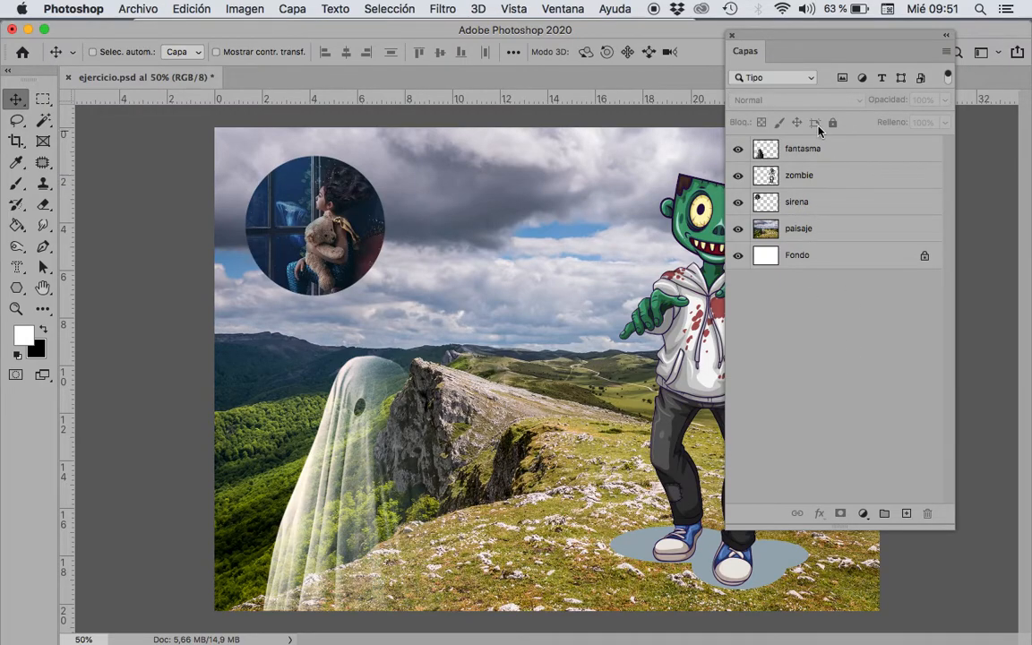
# Step: Link the fantasma and zombie layers and move them together slightly down and to the right on the canvas
pyautogui.click(829, 159)
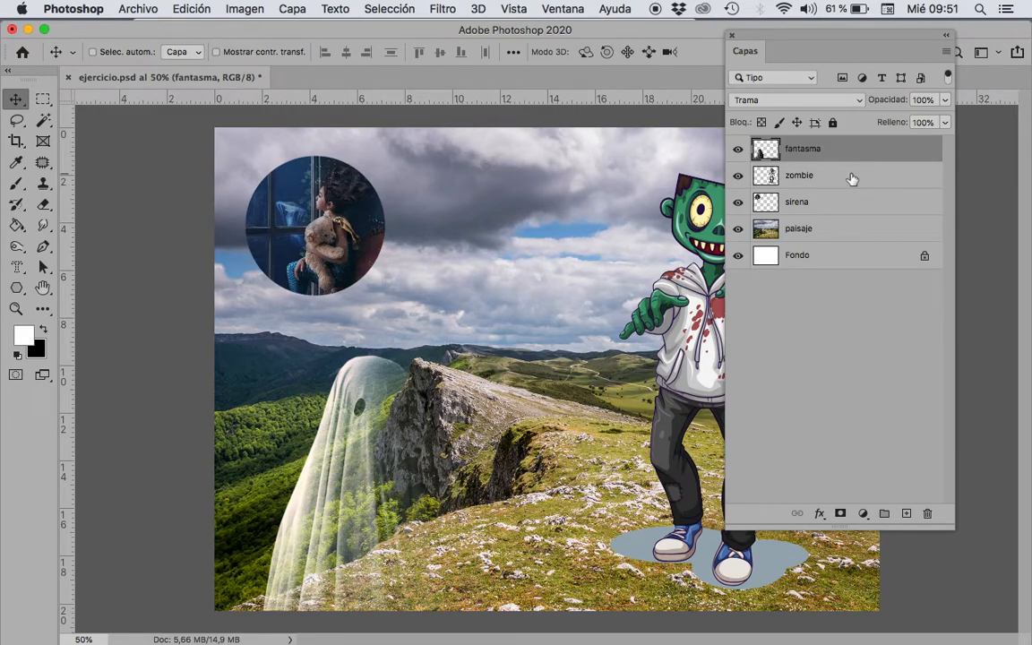
pyautogui.keyDown('shift'); pyautogui.click(852, 178); pyautogui.keyUp('shift')
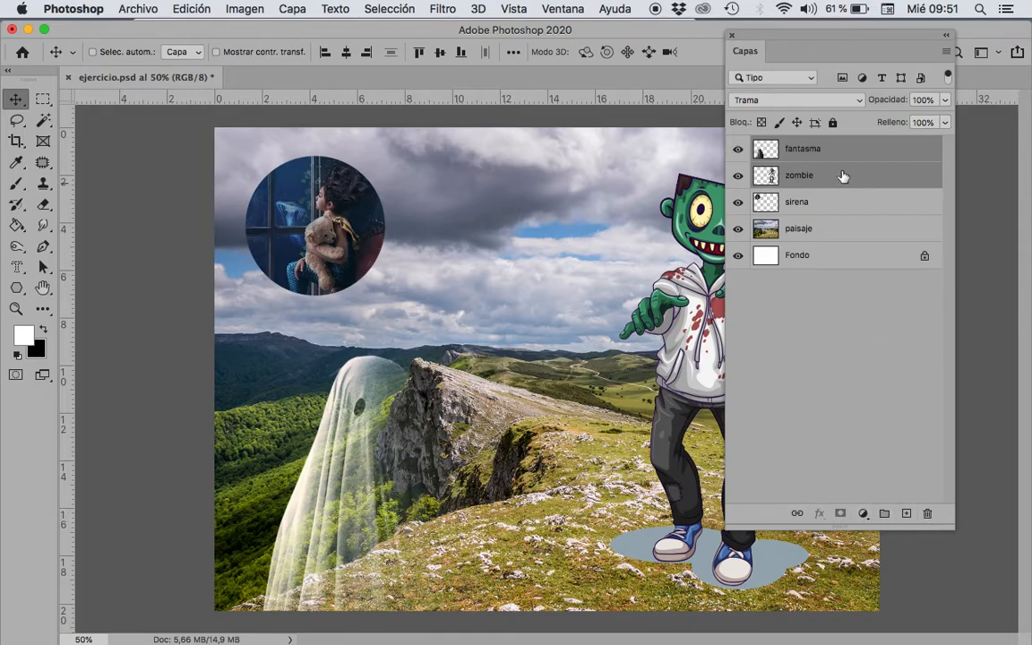
pyautogui.click(796, 514)
pyautogui.click(776, 308)
pyautogui.click(840, 150)
pyautogui.moveTo(393, 458)
pyautogui.mouseDown()
pyautogui.moveTo(398, 423)
pyautogui.moveTo(407, 454)
pyautogui.mouseUp()
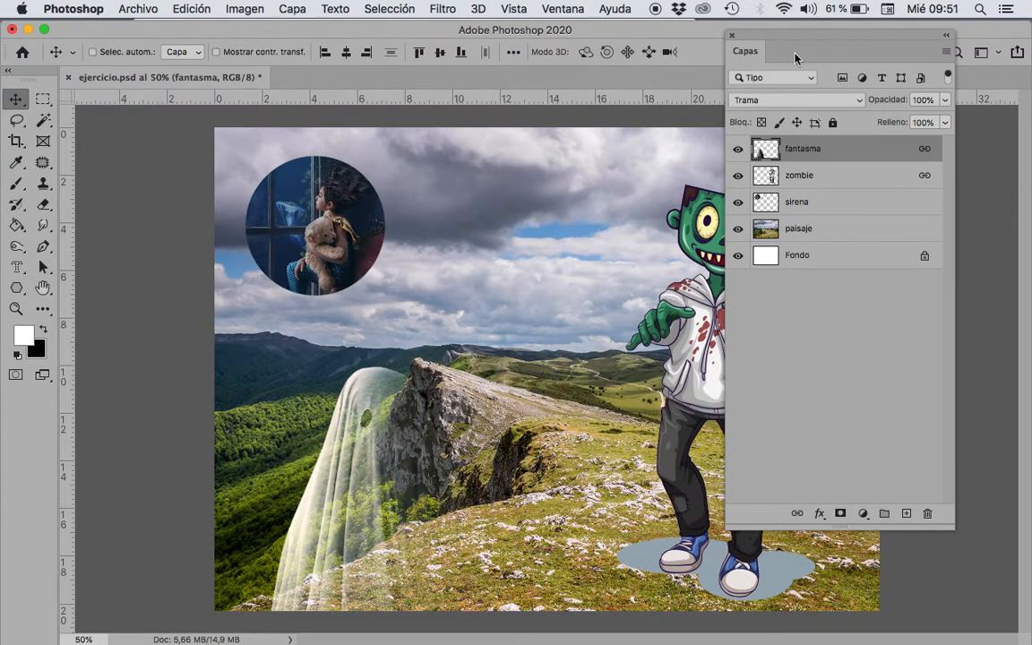
# Step: Unlink the fantasma layer from the zombie layer
pyautogui.click(945, 54)
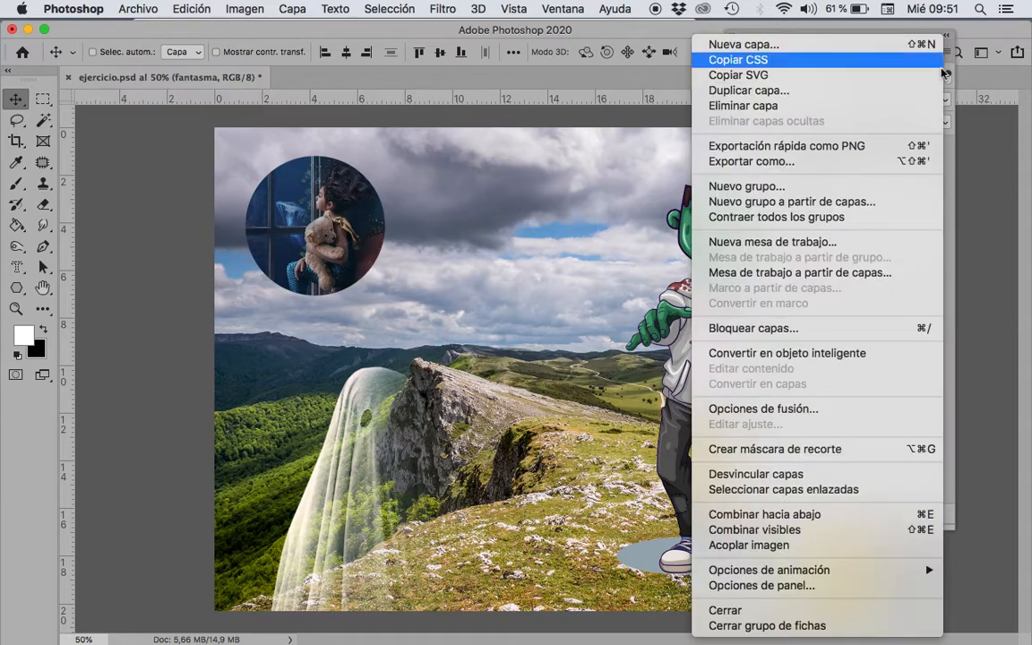
pyautogui.click(772, 482)
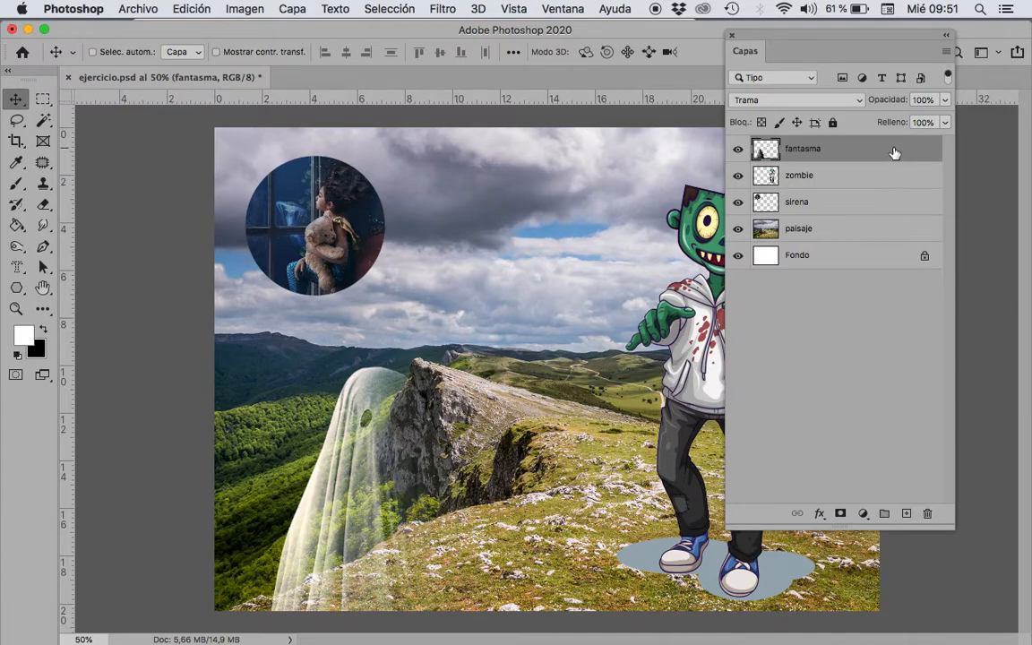
# Step: Put the fantasma and zombie layers in a new group, and expand and collapse it to check its contents
pyautogui.keyDown('shift'); pyautogui.click(880, 182); pyautogui.keyUp('shift')
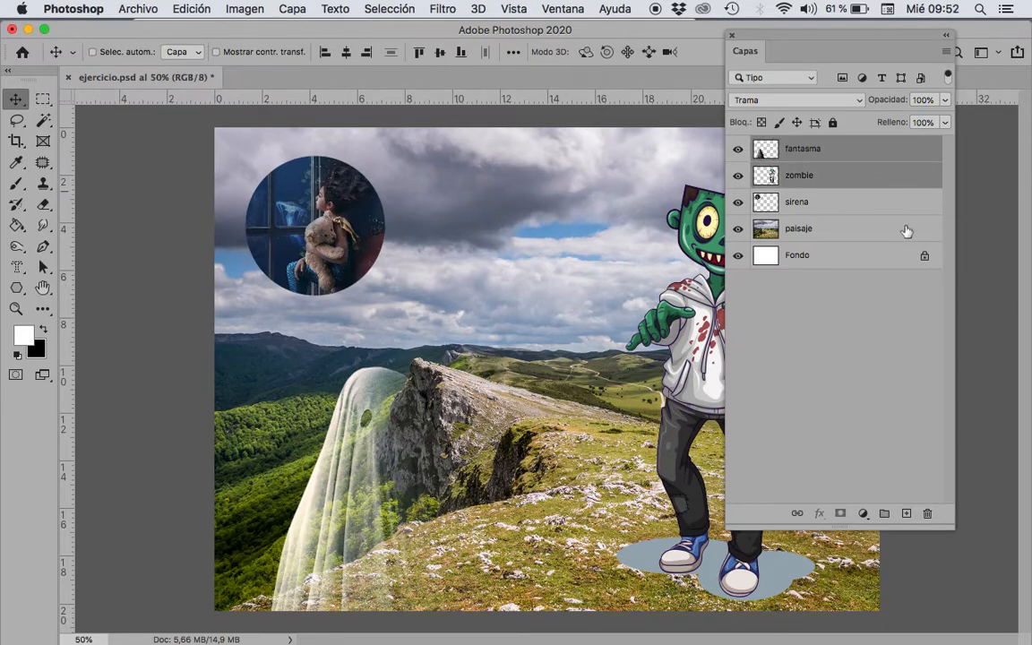
pyautogui.click(885, 516)
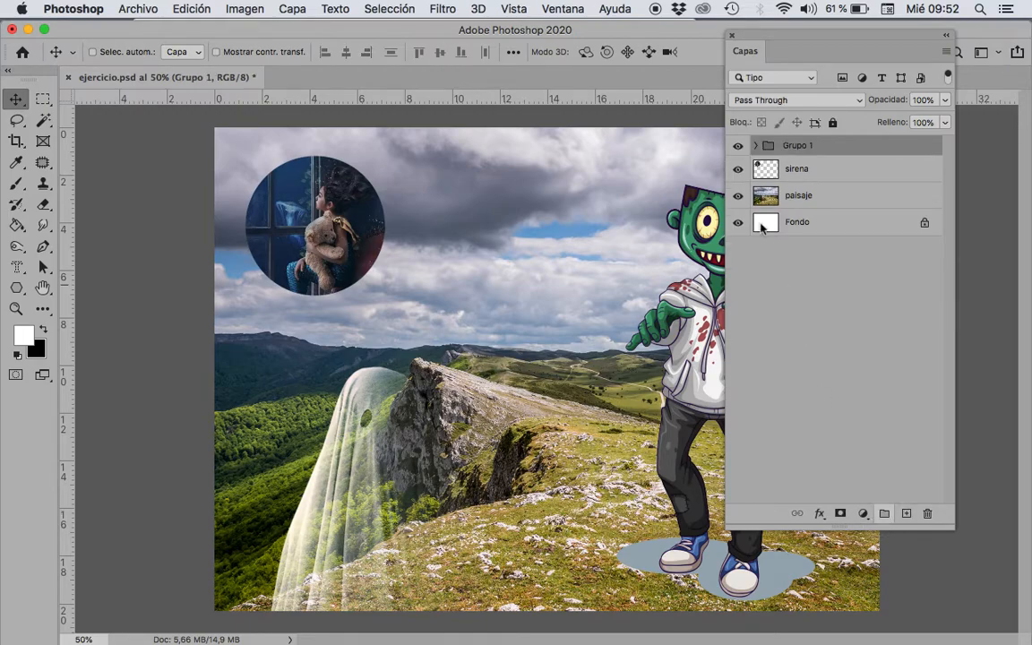
pyautogui.click(755, 146)
pyautogui.click(755, 146)
# Step: Hide and show the new group twice, and ungroup its two layers, leaving no layer selected
pyautogui.click(738, 147)
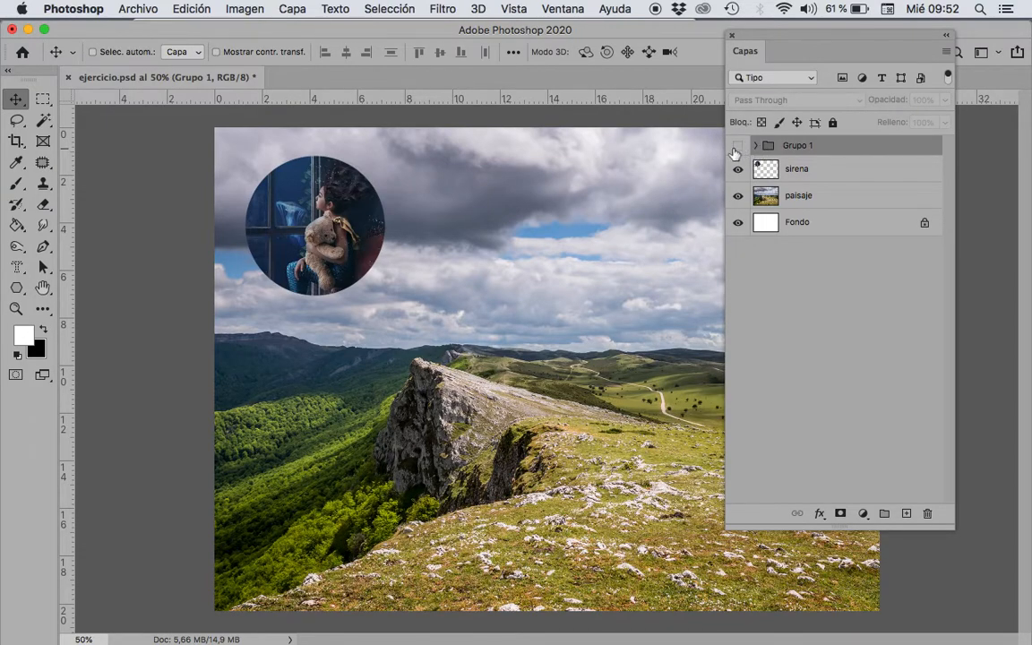
pyautogui.click(737, 147)
pyautogui.click(737, 147)
pyautogui.click(737, 147)
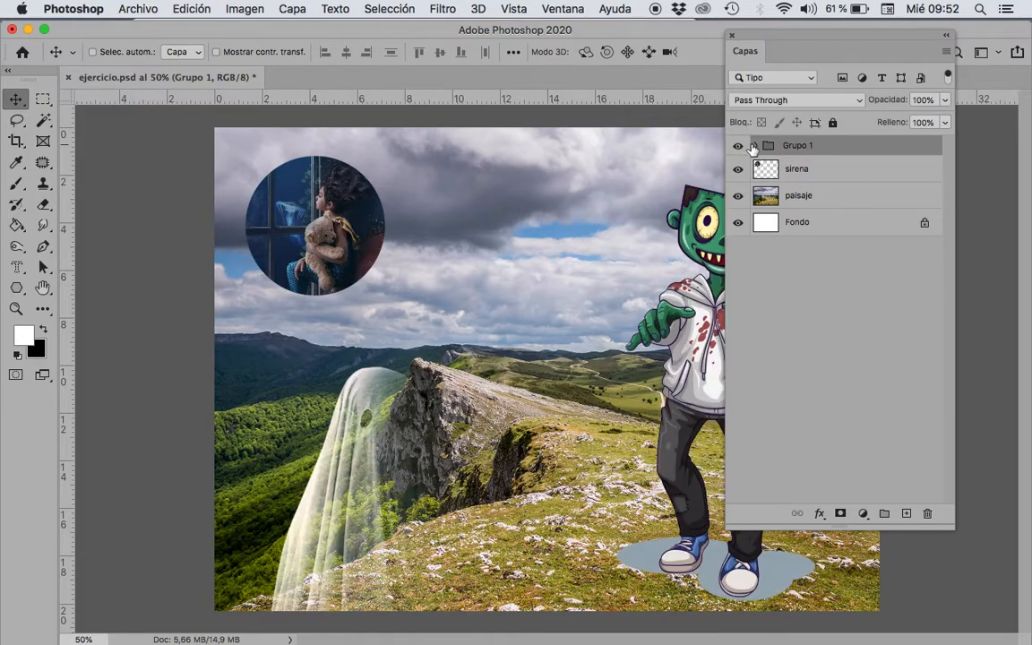
pyautogui.press('super+shift+g')
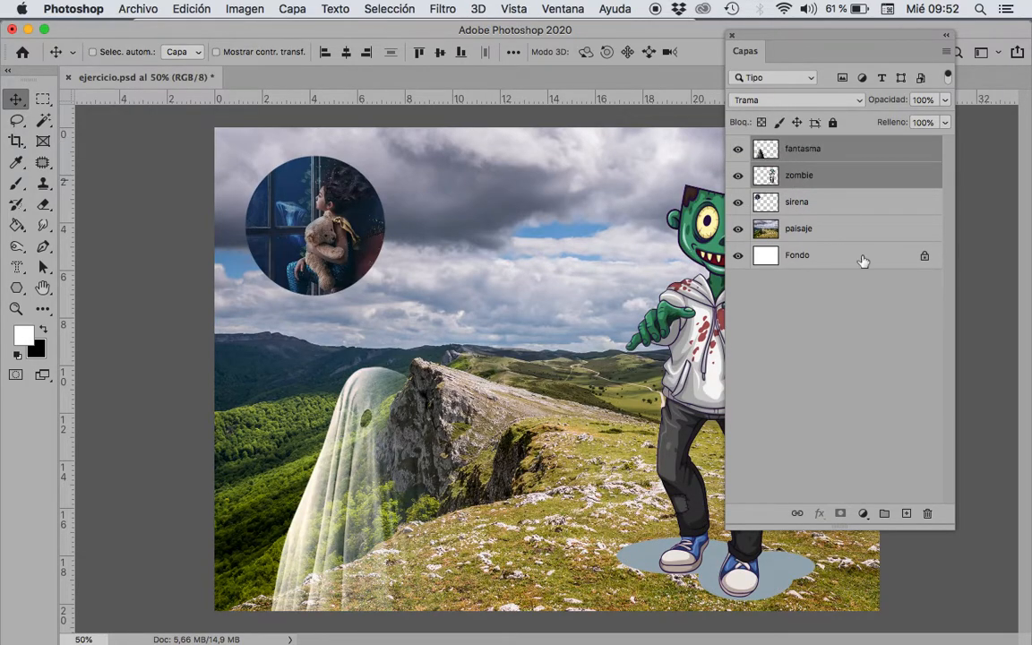
pyautogui.click(824, 430)
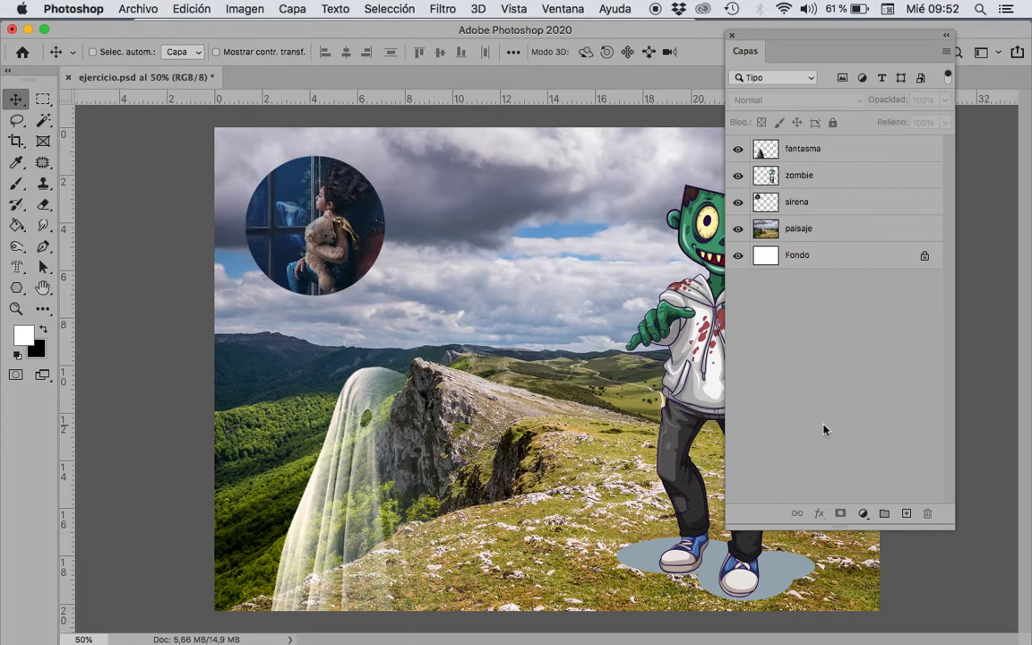
# Step: Add a new empty layer above the fantasma layer and delete it again
pyautogui.click(906, 515)
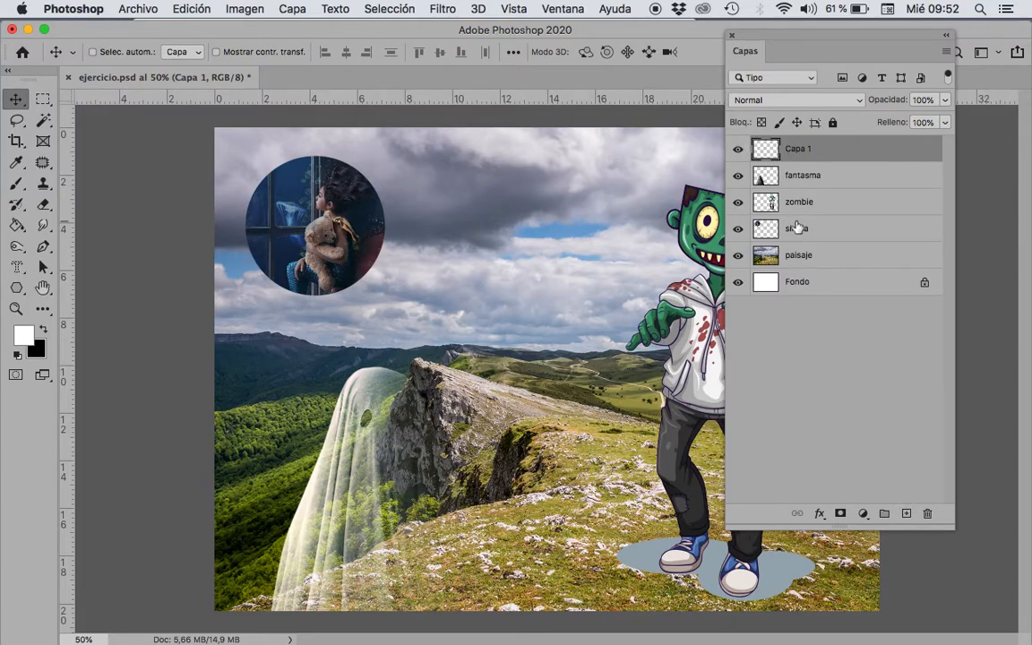
pyautogui.press('BackSpace')
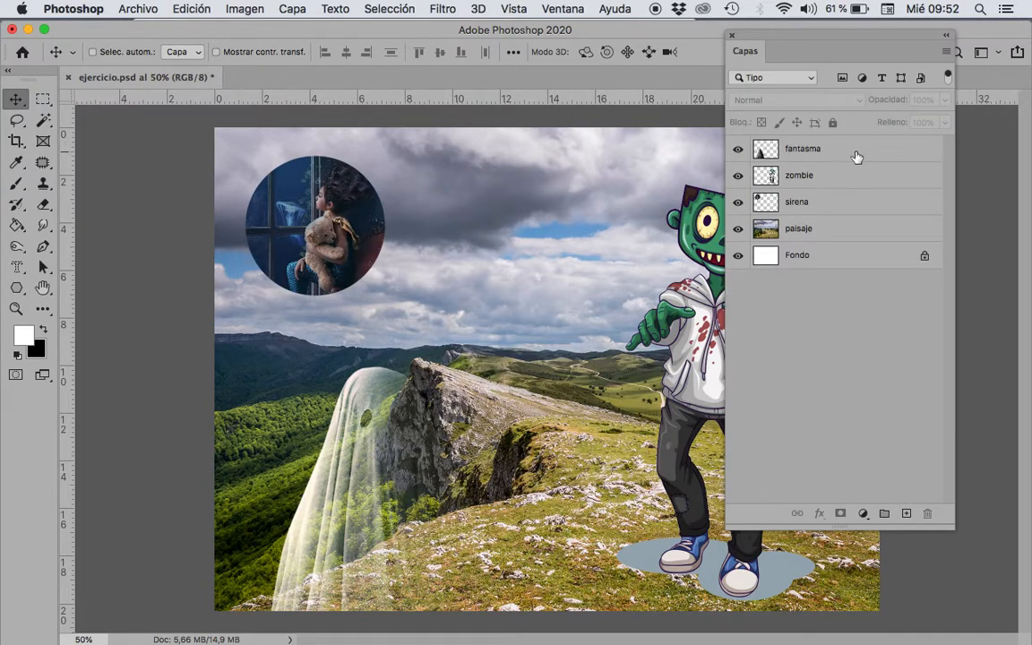
# Step: Duplicate the fantasma layer as fantasma copia, move the copy down and to the right of the original ghost, and deselect it
pyautogui.click(947, 51)
pyautogui.click(981, 130)
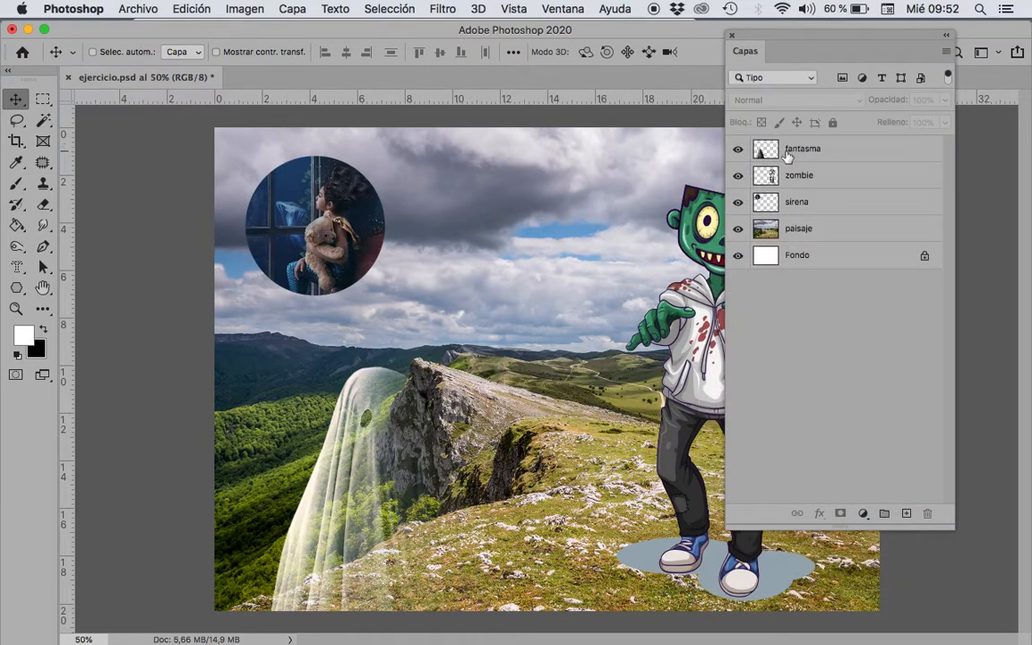
pyautogui.click(799, 149)
pyautogui.click(947, 52)
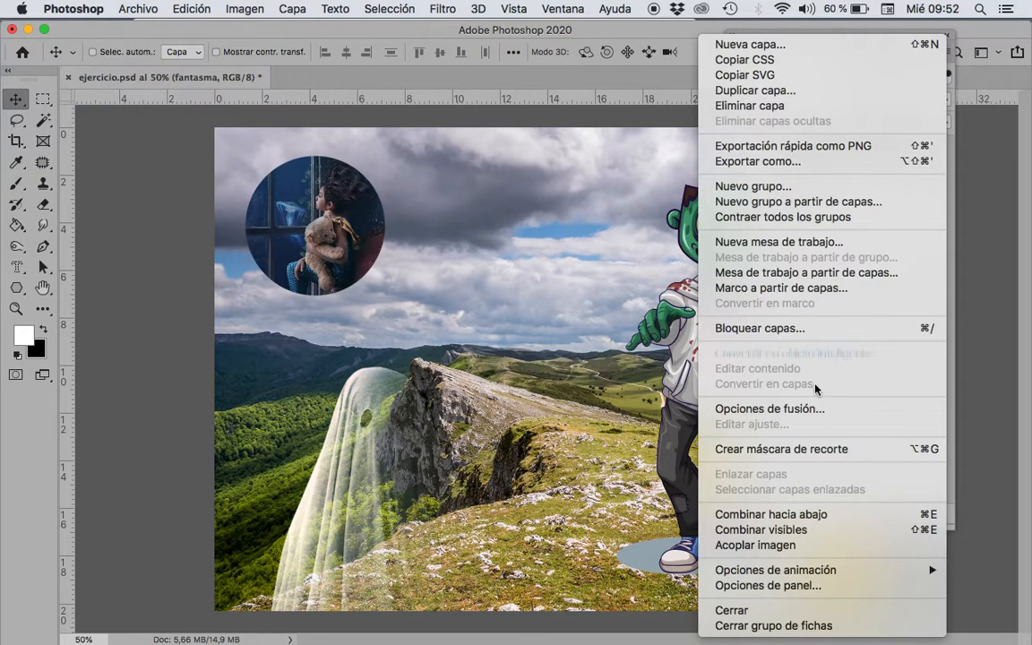
pyautogui.click(753, 91)
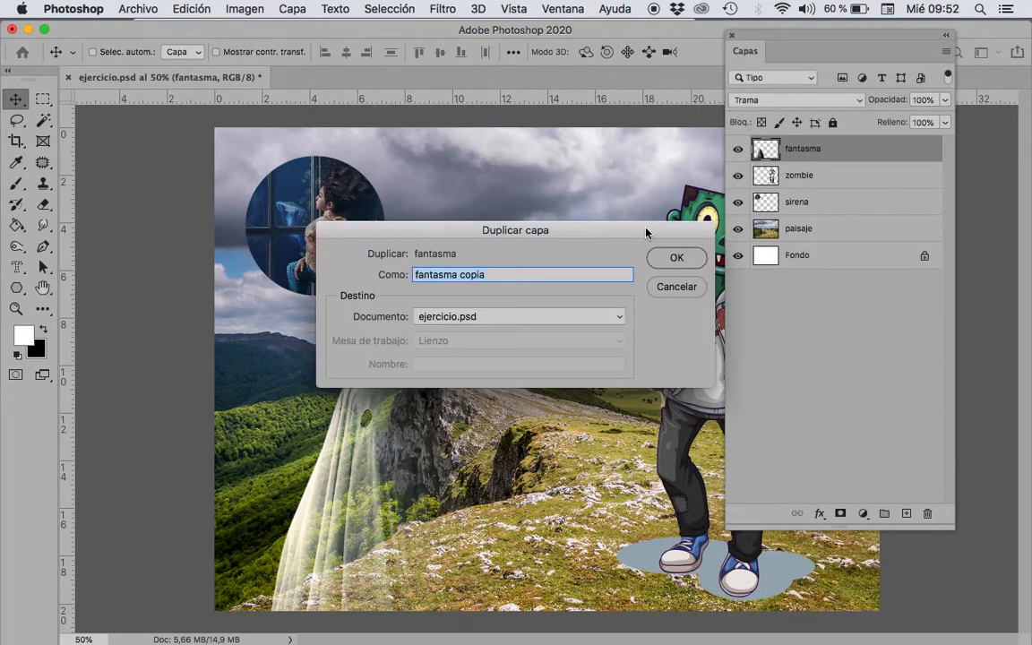
pyautogui.click(677, 258)
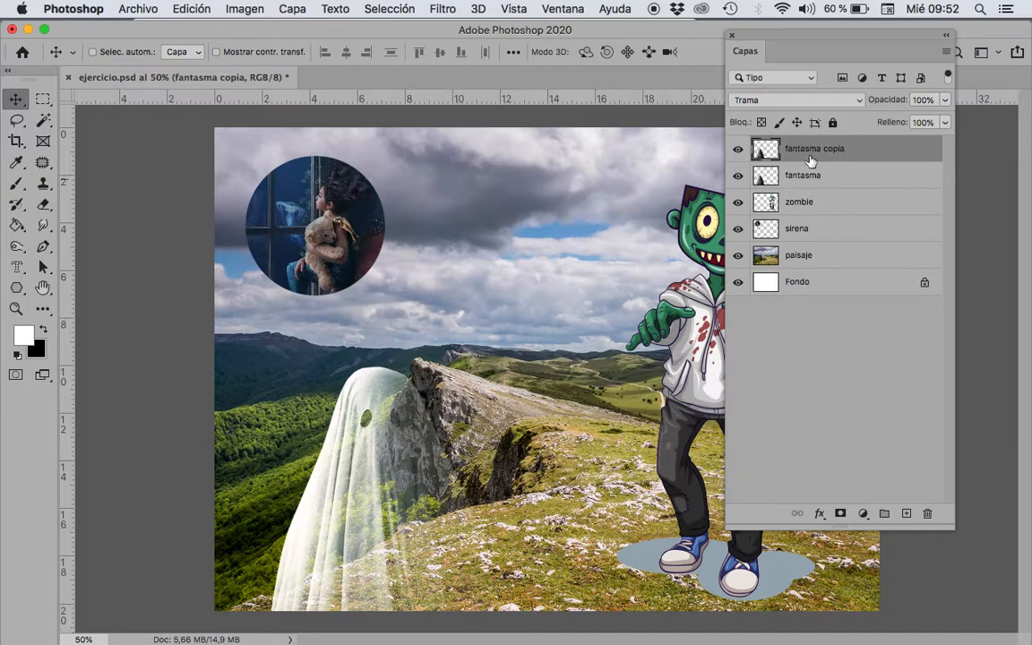
pyautogui.moveTo(383, 474); pyautogui.dragTo(523, 526)
pyautogui.click(789, 323)
# Step: Duplicate the zombie layer and uncover the zombie figure on the canvas
pyautogui.click(927, 212)
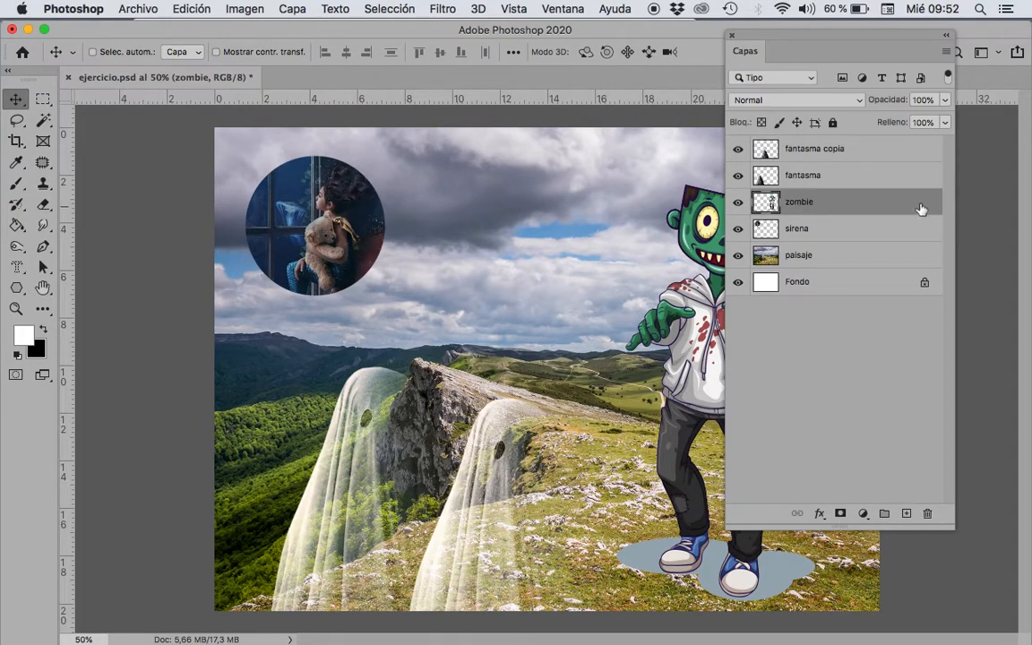
pyautogui.moveTo(910, 203); pyautogui.dragTo(907, 516)
pyautogui.moveTo(763, 39); pyautogui.dragTo(862, 67)
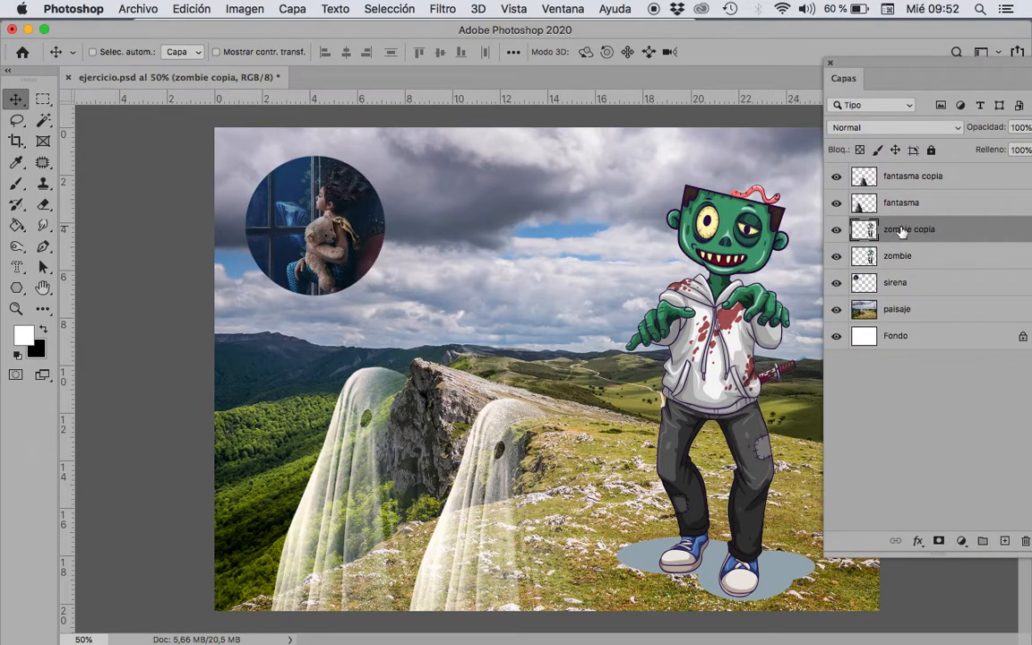
# Step: Scale the zombie copia figure down to roughly half size and move it beside the original zombie's right side
pyautogui.press('super+t')
pyautogui.moveTo(614, 186); pyautogui.dragTo(708, 376)
pyautogui.moveTo(744, 504); pyautogui.dragTo(667, 462)
pyautogui.press('Return')
pyautogui.moveTo(744, 431); pyautogui.dragTo(831, 409)
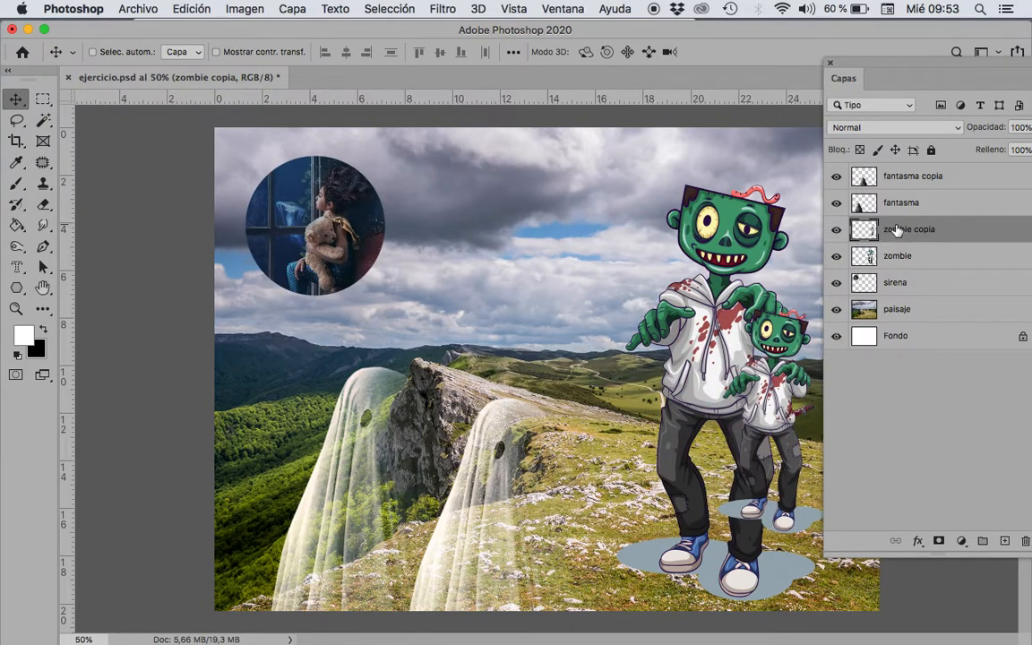
# Step: Place the zombie copia layer below the zombie layer and shift the small zombie slightly right, partly behind the large one
pyautogui.moveTo(914, 230); pyautogui.dragTo(909, 269)
pyautogui.moveTo(778, 414); pyautogui.dragTo(803, 416)
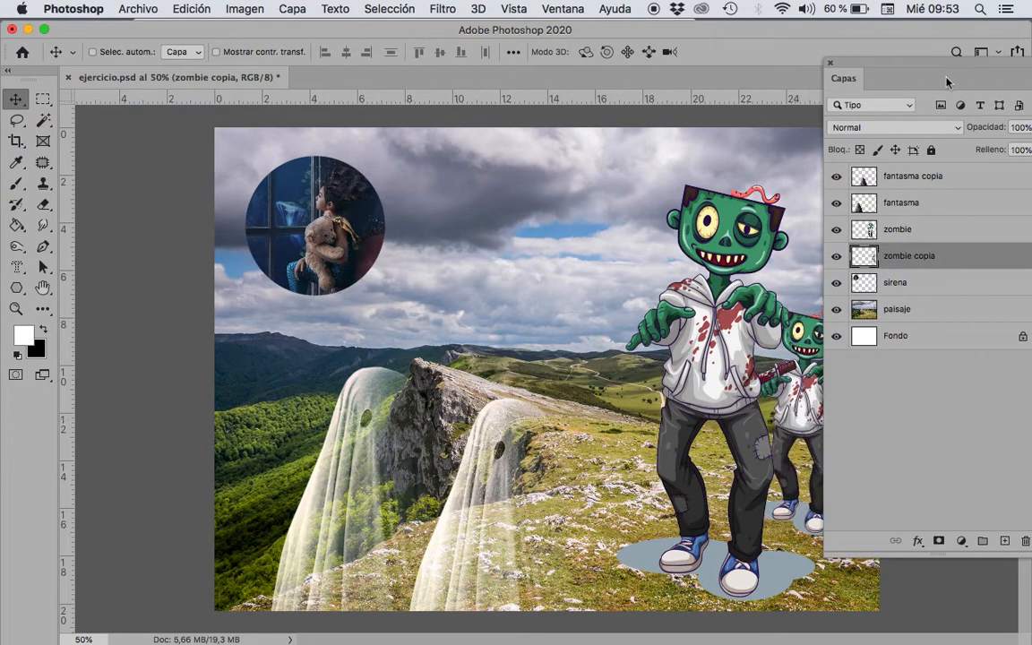
pyautogui.moveTo(905, 67); pyautogui.dragTo(997, 93)
pyautogui.moveTo(830, 410)
pyautogui.mouseDown()
pyautogui.moveTo(834, 395)
pyautogui.moveTo(807, 397)
pyautogui.moveTo(832, 406)
pyautogui.mouseUp()
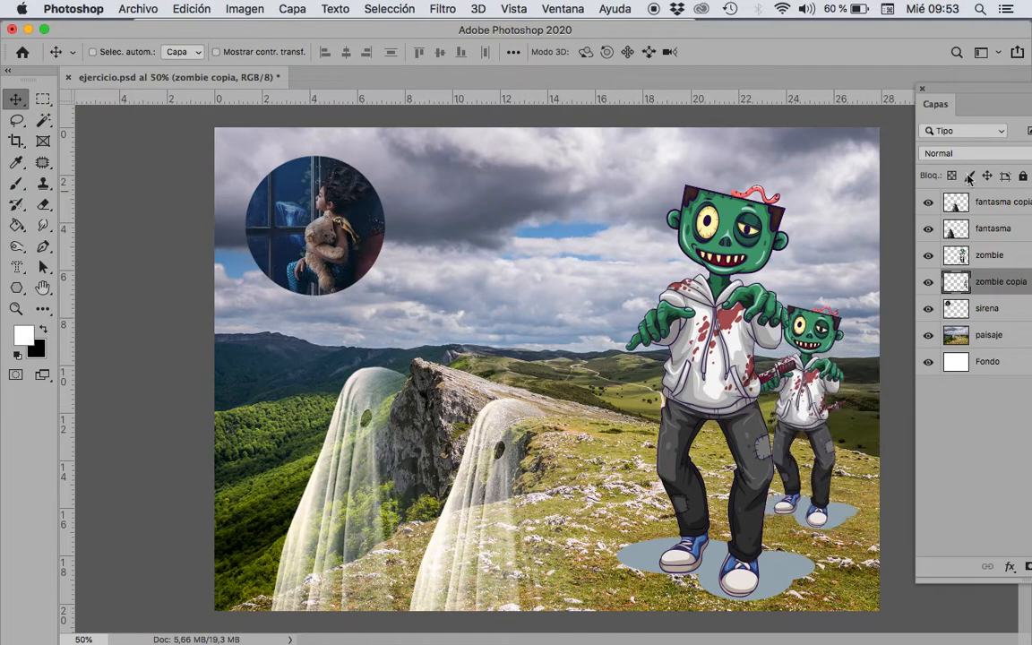
pyautogui.moveTo(990, 93); pyautogui.dragTo(811, 38)
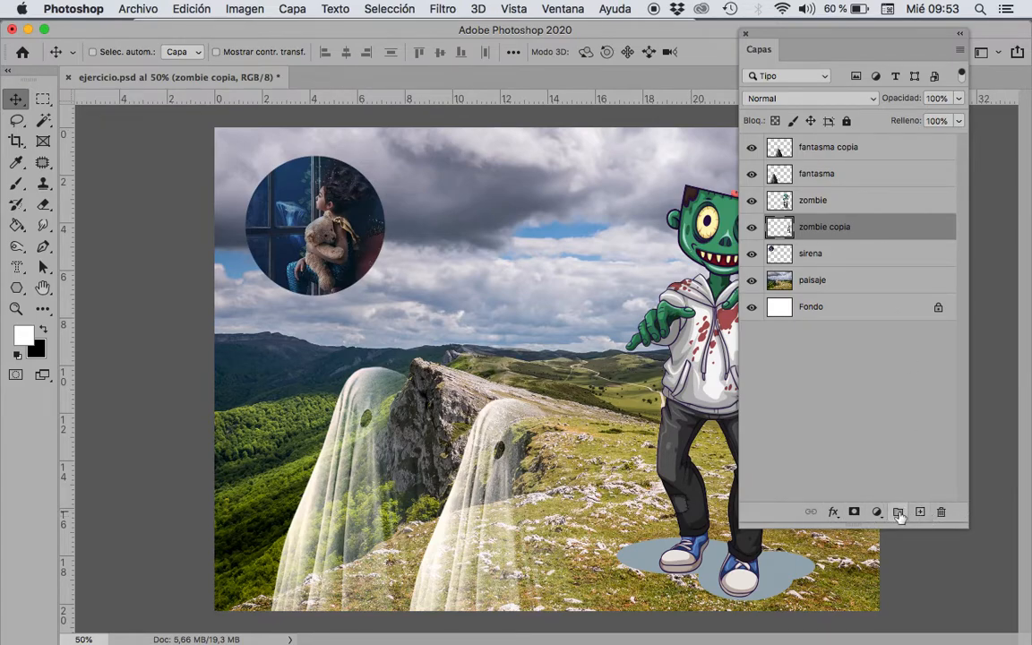
pyautogui.click(833, 515)
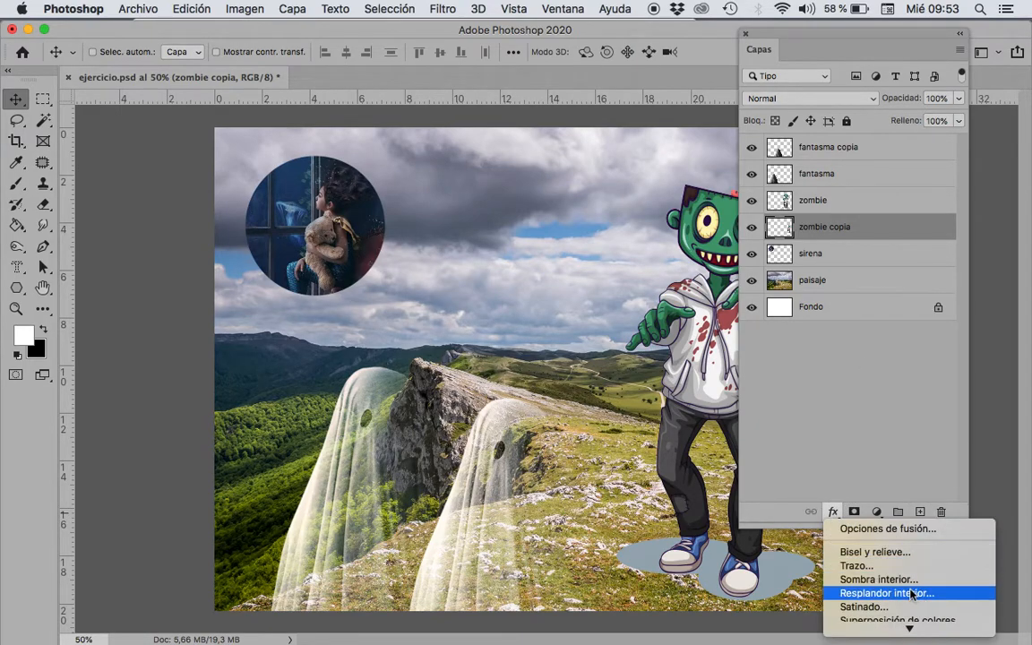
pyautogui.click(850, 381)
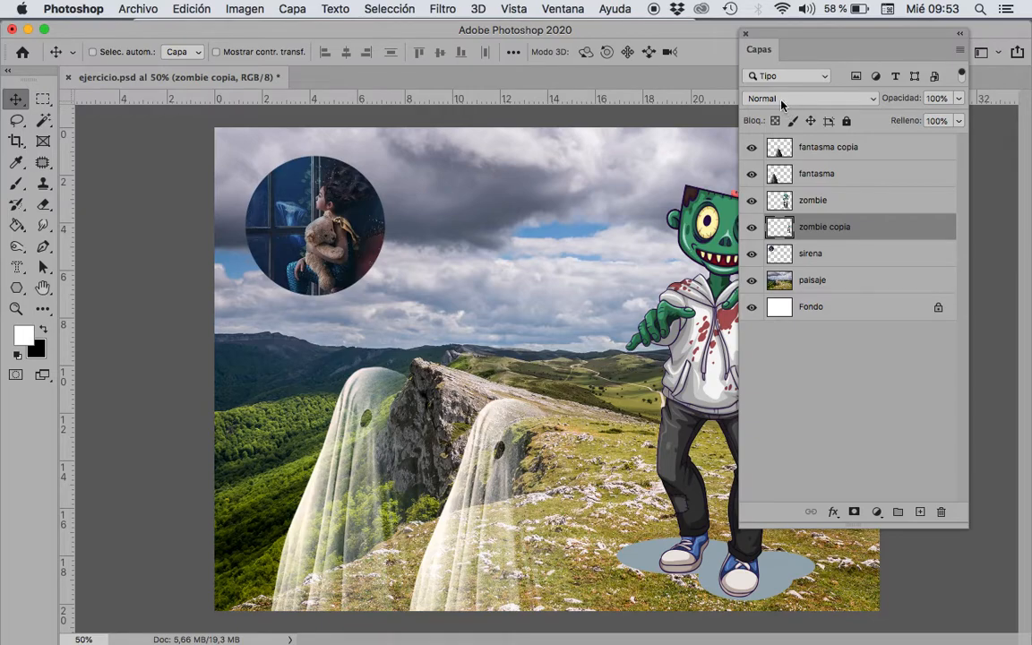
pyautogui.click(856, 97)
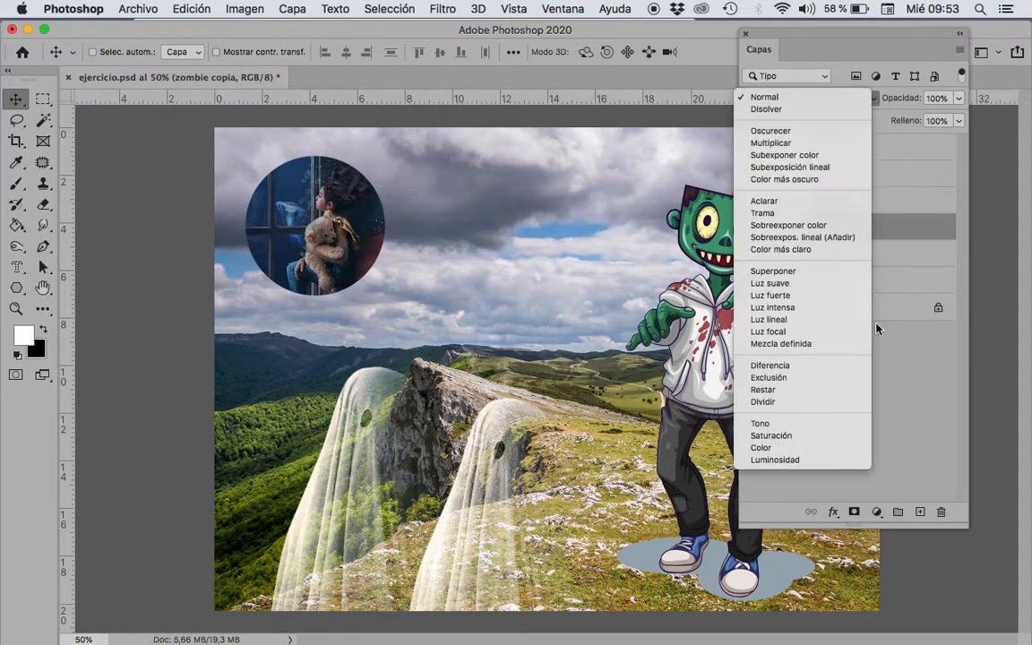
pyautogui.click(905, 388)
# Step: Add a drop shadow to the sirena layer with angle 47°, distance 12 px, spread 15% and size 18 px
pyautogui.click(839, 255)
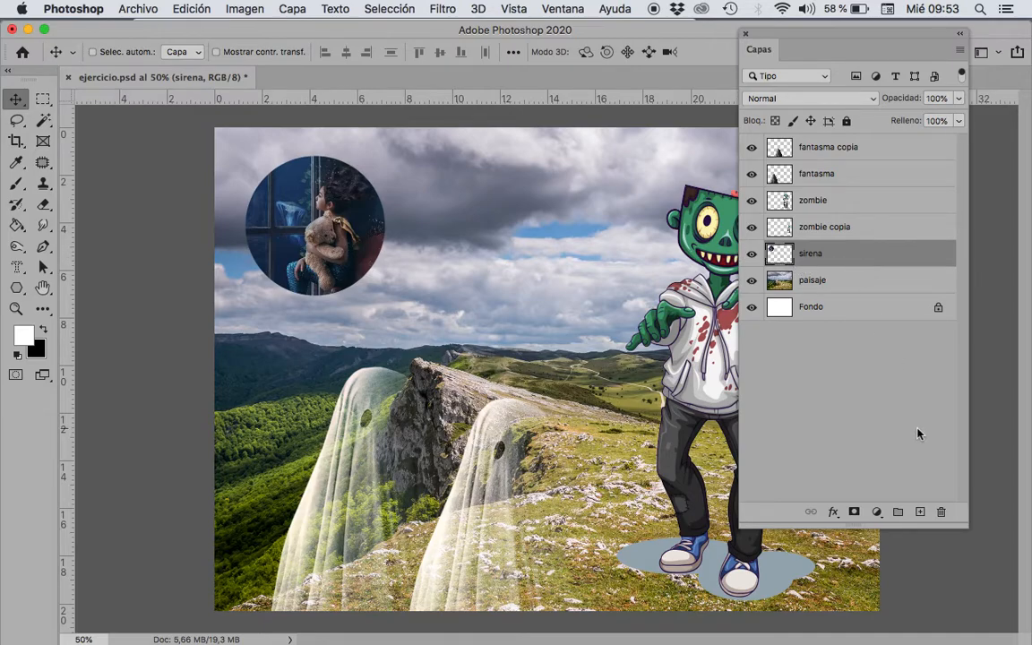
pyautogui.click(834, 514)
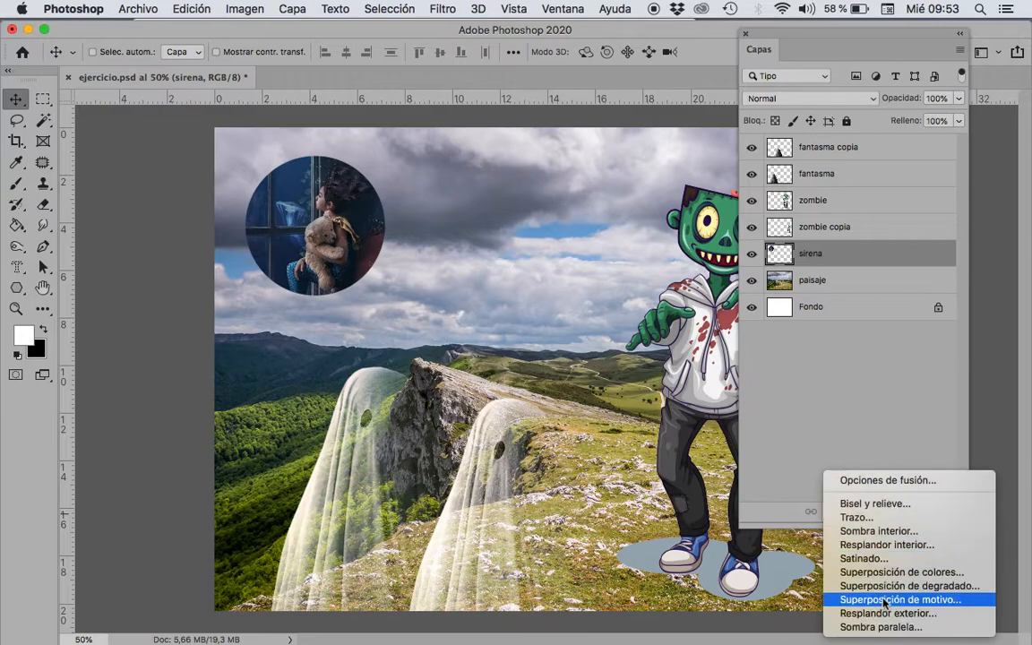
pyautogui.click(895, 627)
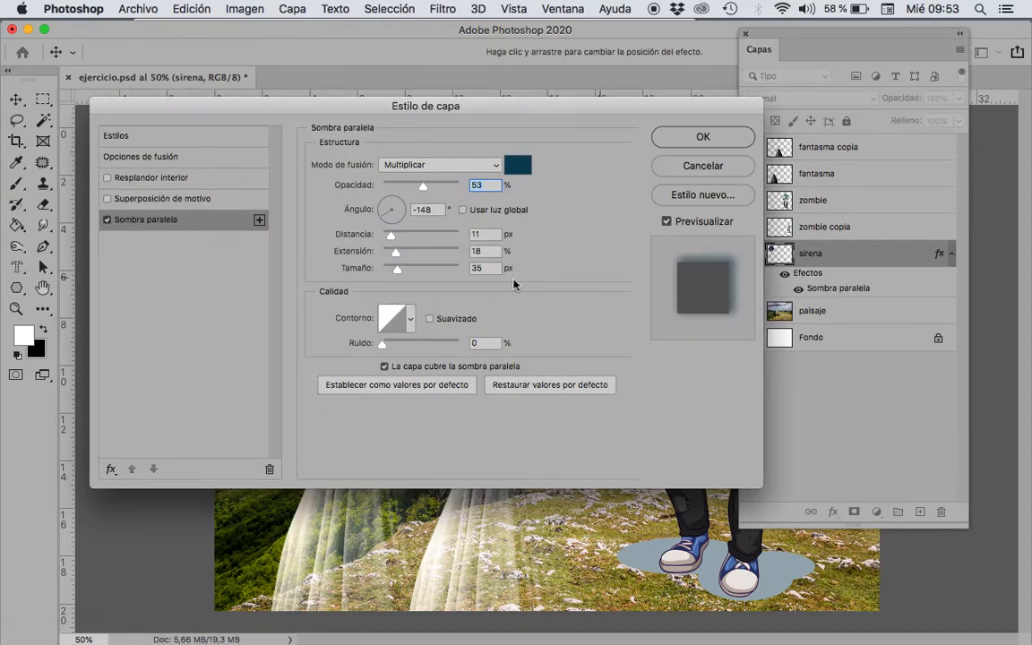
pyautogui.moveTo(391, 109); pyautogui.dragTo(457, 398)
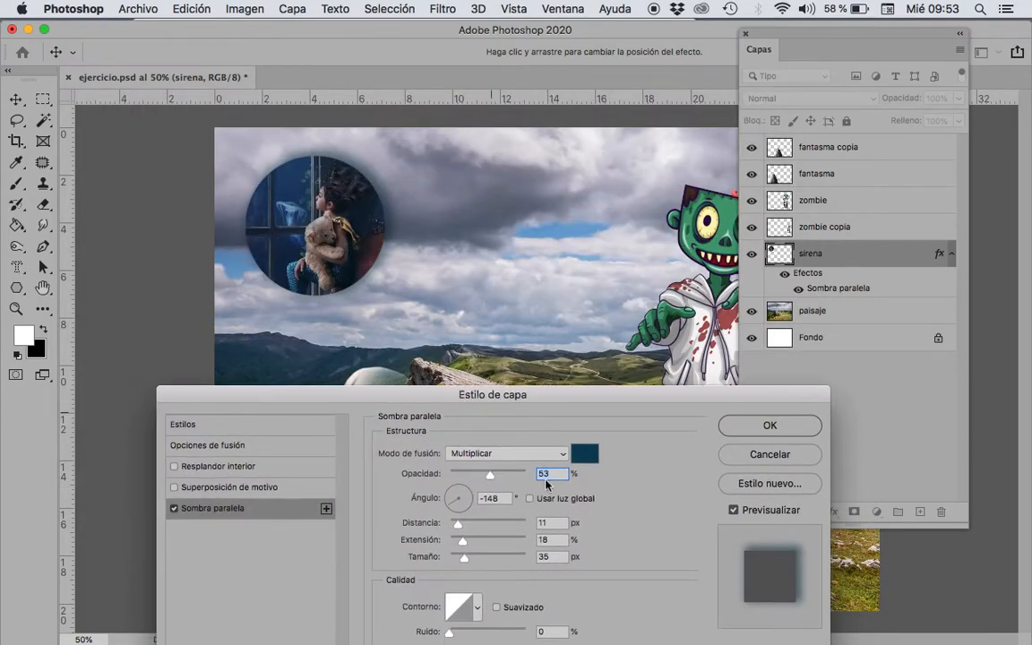
pyautogui.moveTo(464, 559); pyautogui.dragTo(449, 495)
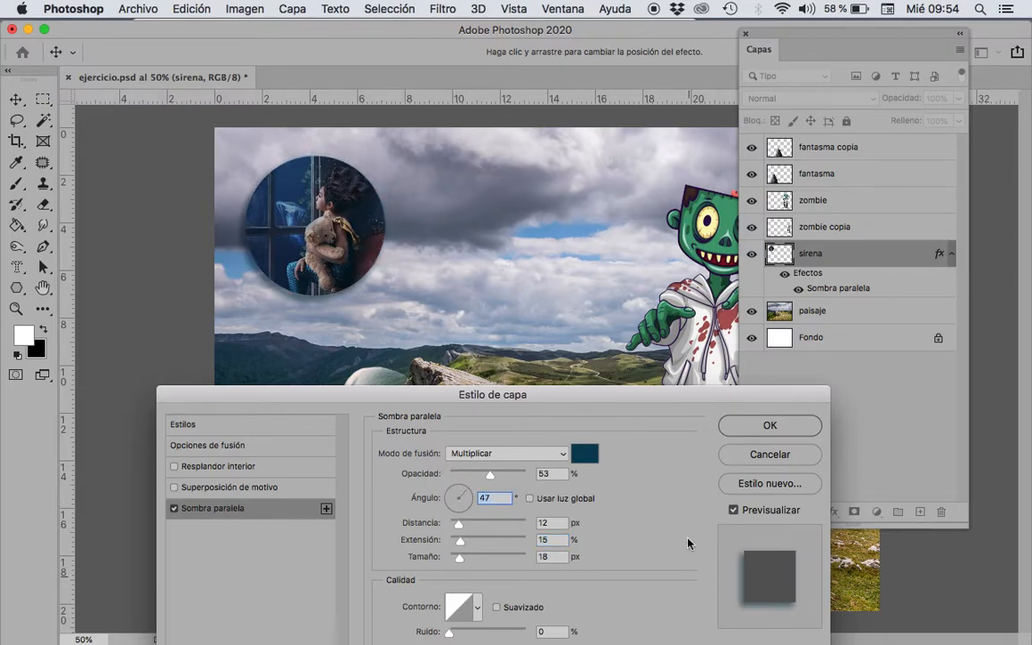
pyautogui.click(768, 427)
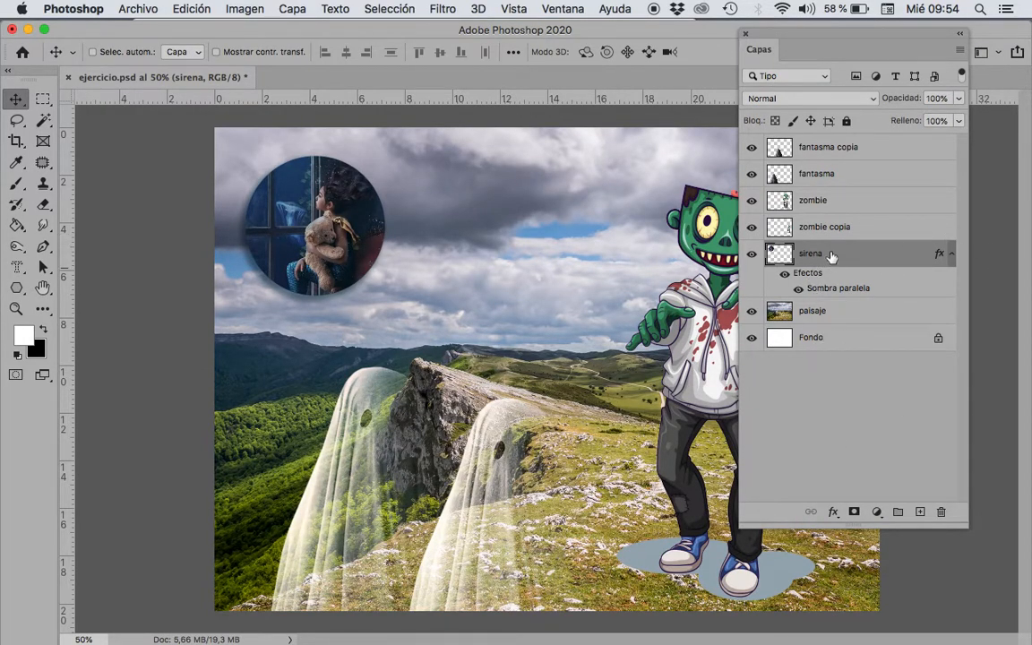
# Step: Change the sirena layer's drop shadow to 43% opacity and a 123° angle, then collapse its effects and deselect the layer
pyautogui.click(950, 254)
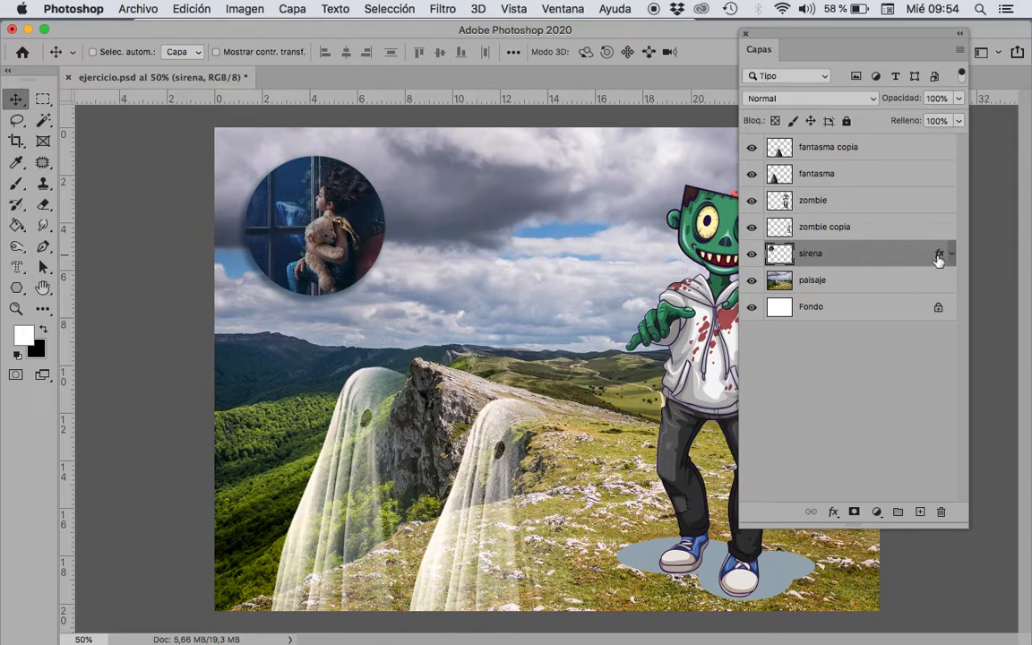
pyautogui.click(952, 255)
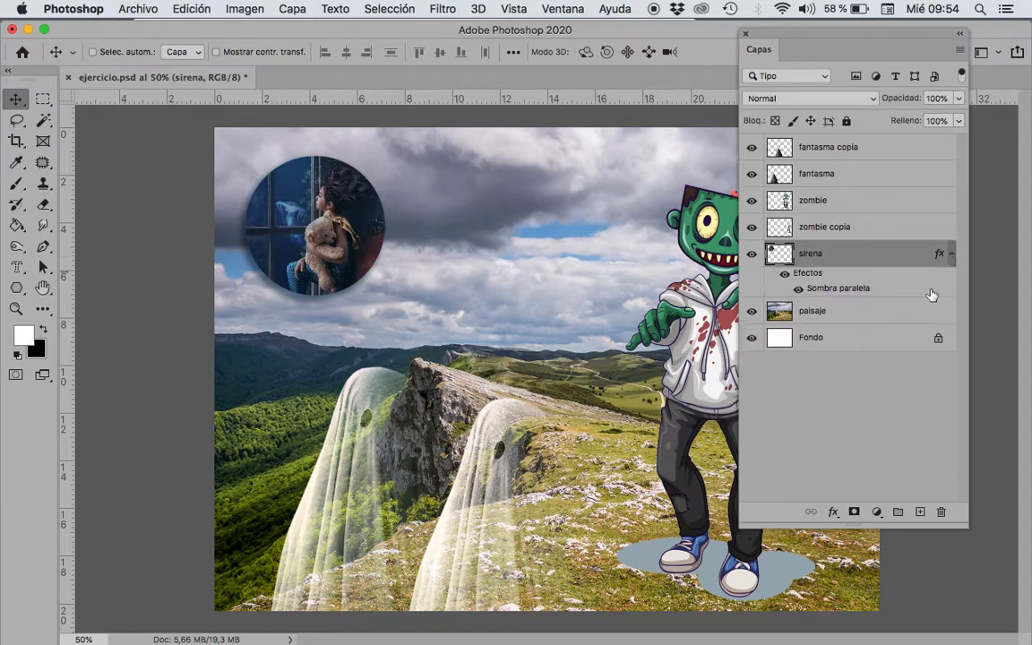
pyautogui.doubleClick(824, 289)
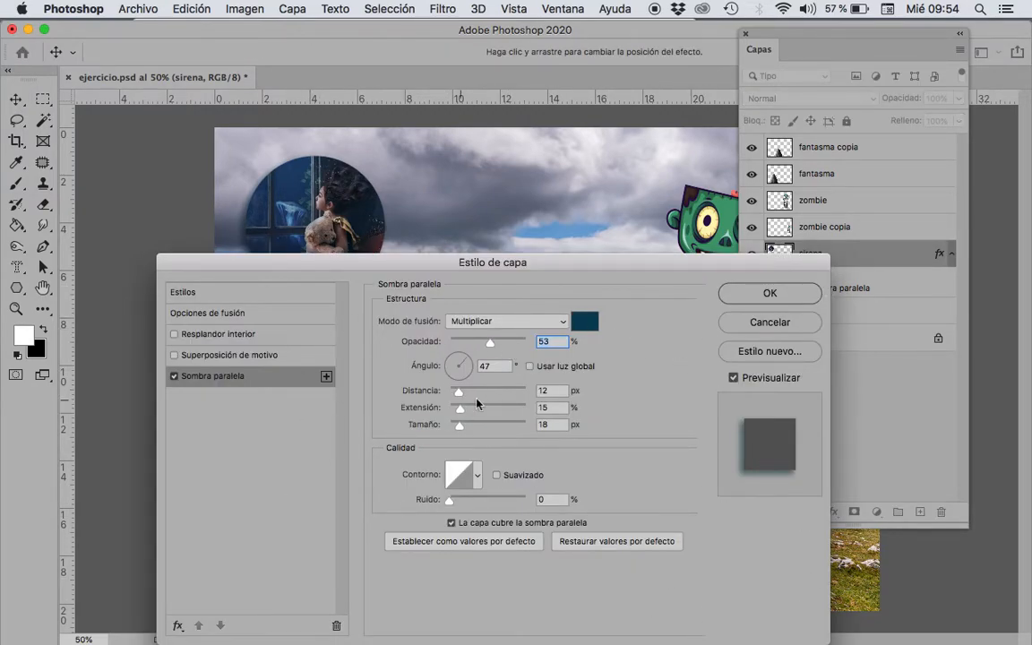
pyautogui.moveTo(489, 340); pyautogui.dragTo(447, 349)
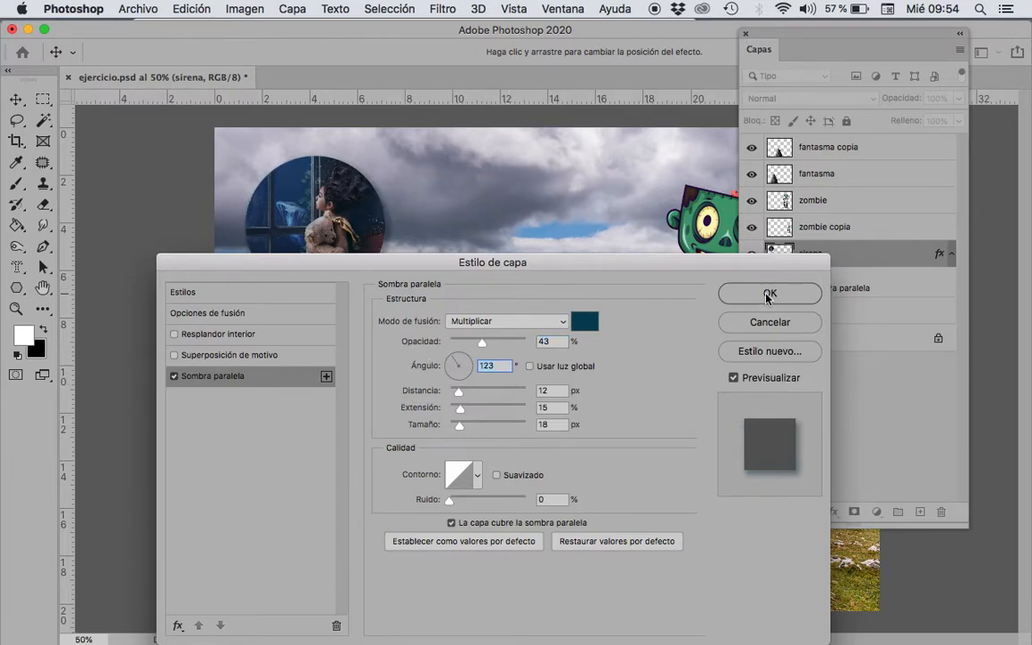
pyautogui.click(767, 294)
pyautogui.click(951, 256)
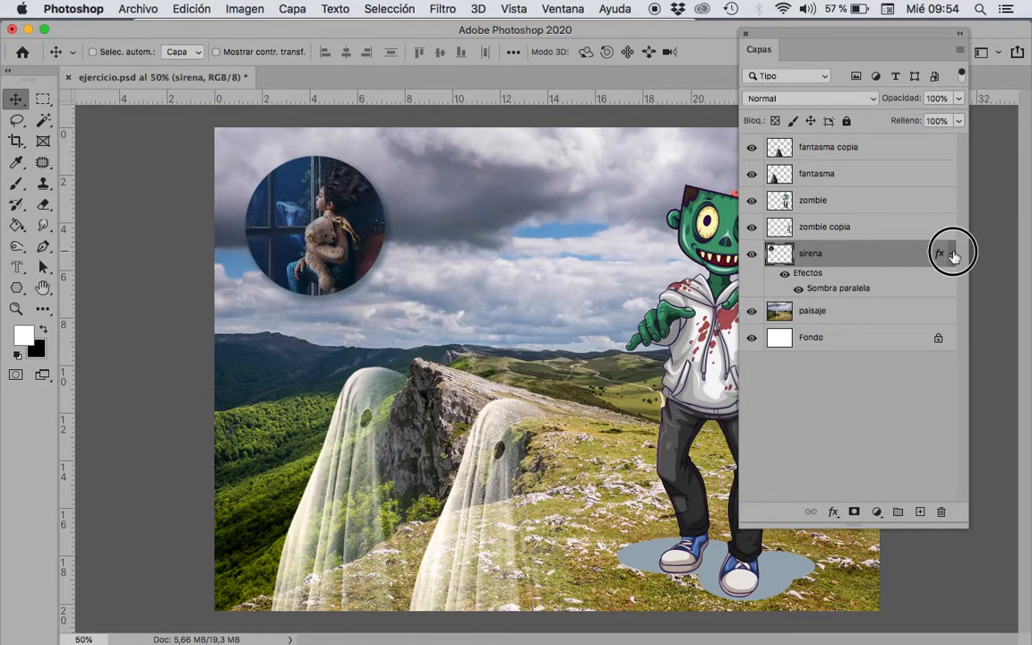
pyautogui.click(829, 400)
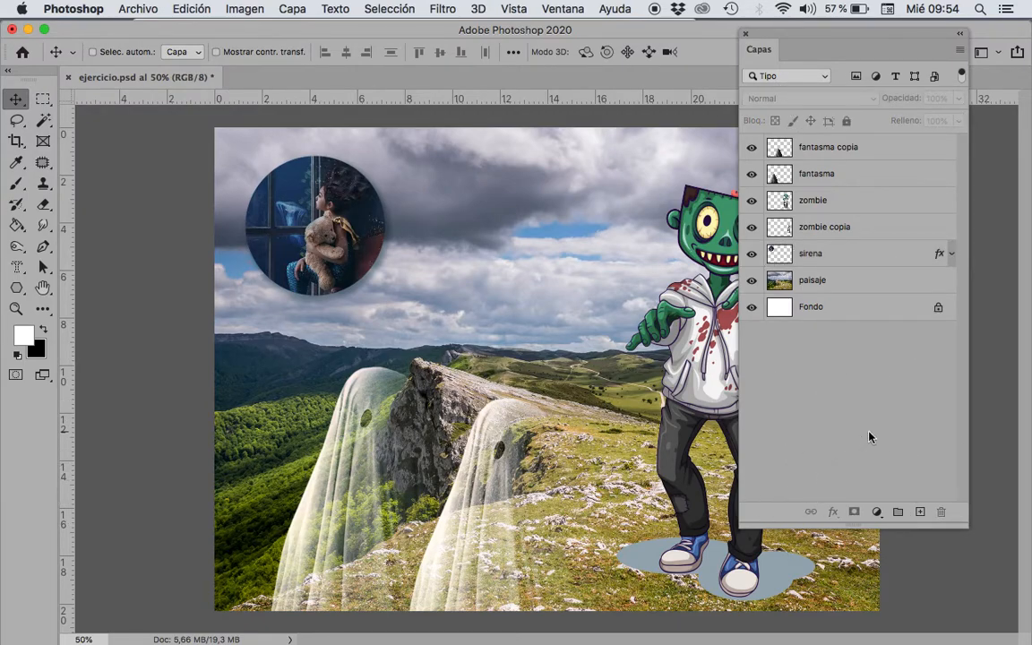
pyautogui.click(878, 516)
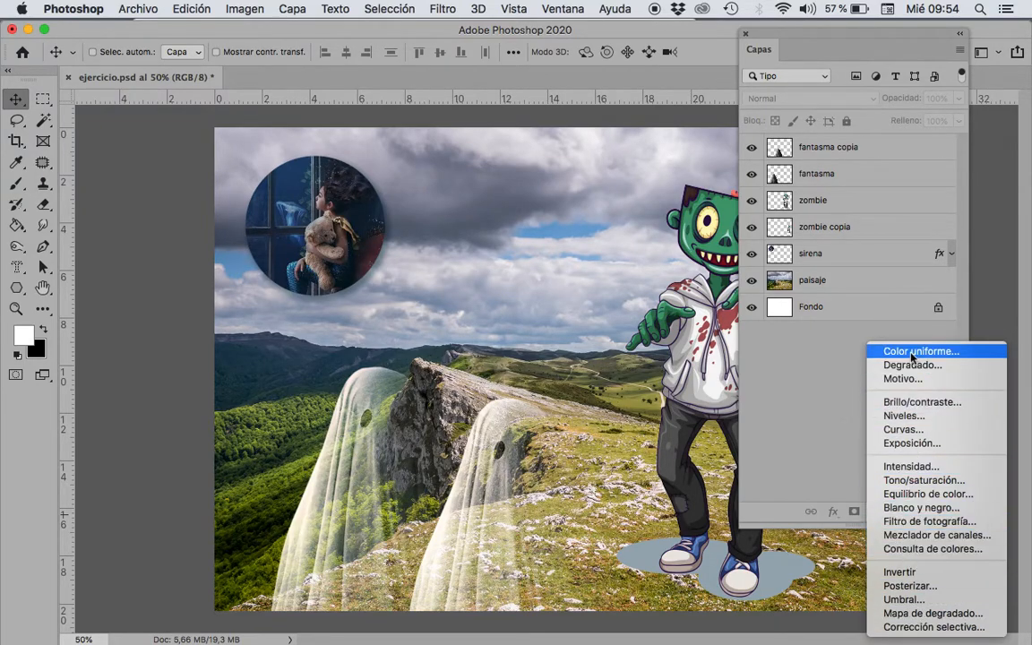
pyautogui.click(802, 444)
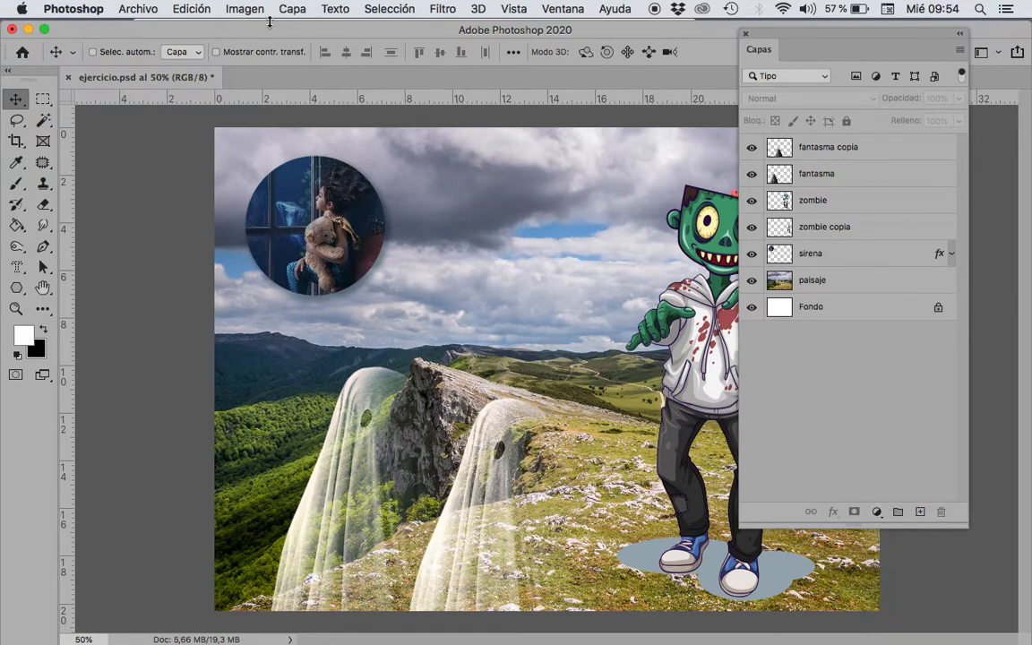
pyautogui.click(242, 10)
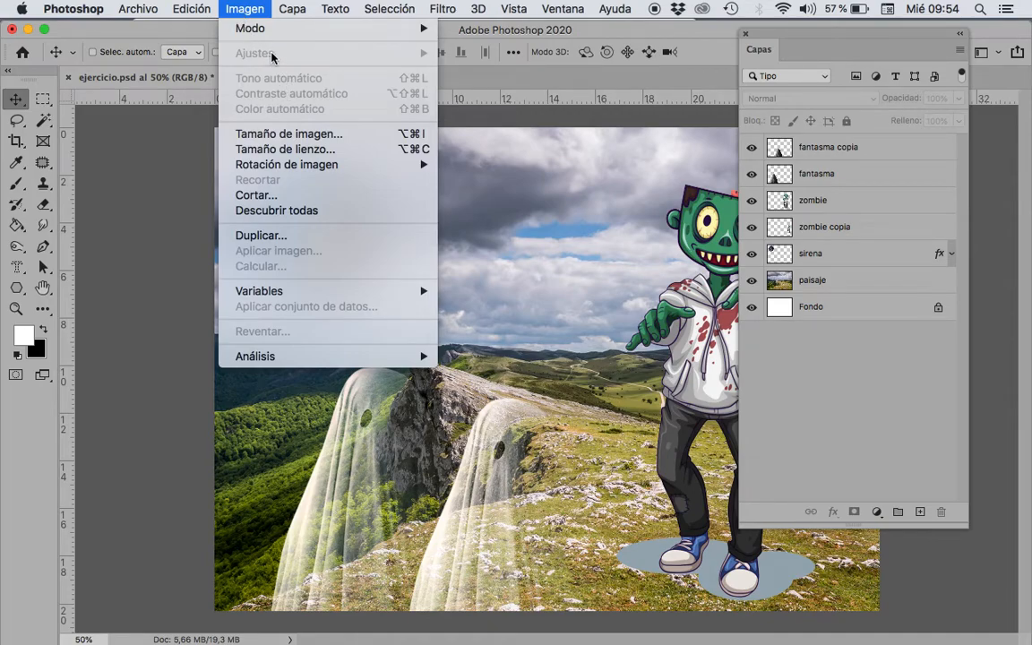
pyautogui.click(896, 408)
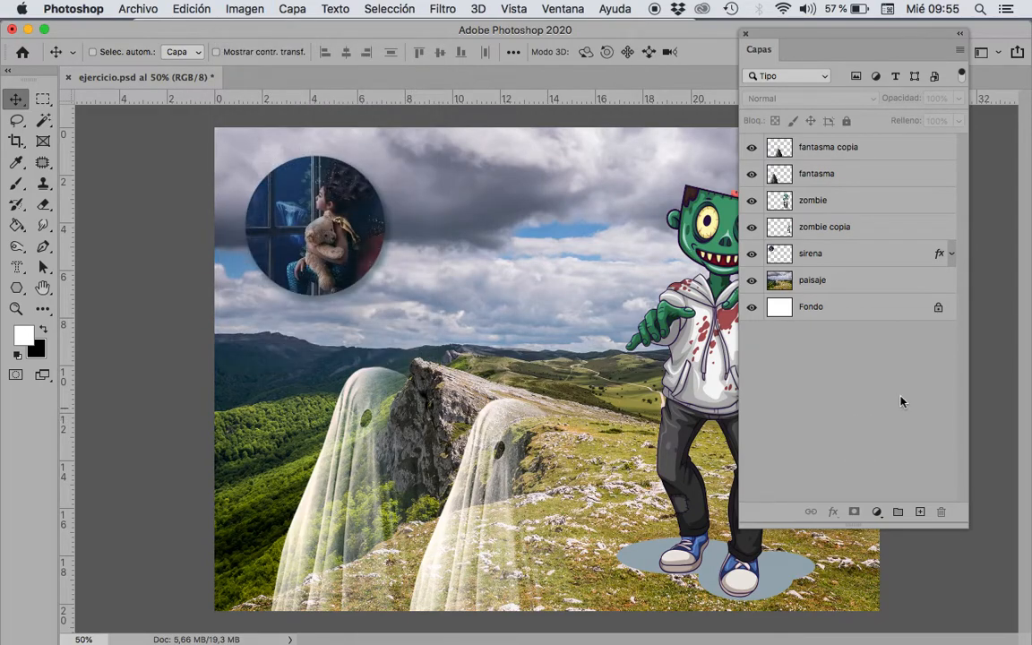
# Step: Load the outline of the zombie copia layer as a selection and uncover the small zombie on the canvas
pyautogui.moveTo(797, 39); pyautogui.dragTo(860, 38)
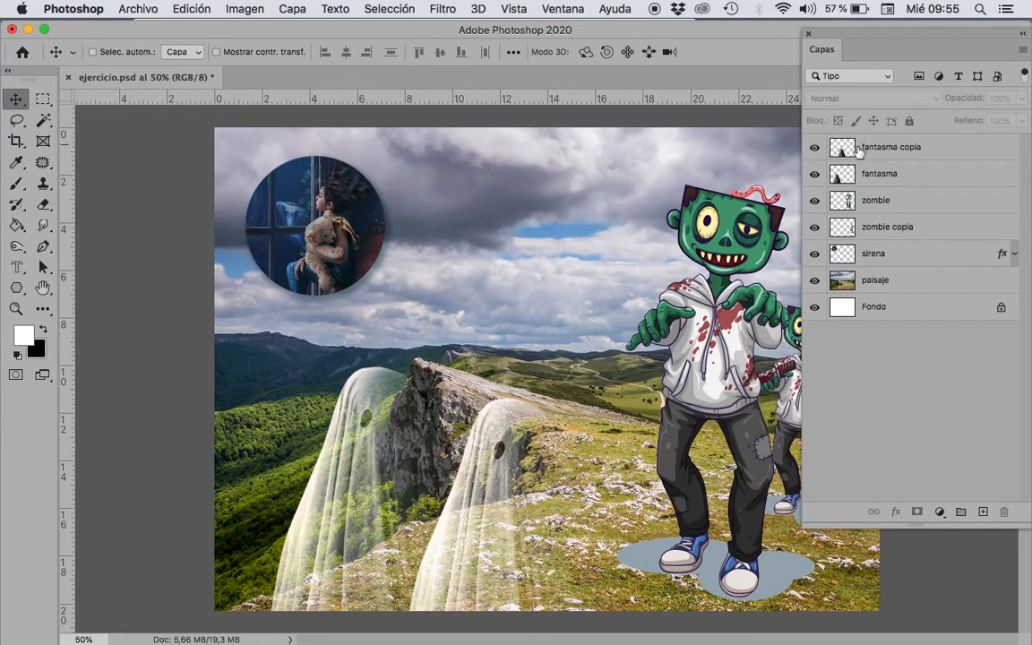
pyautogui.click(885, 230)
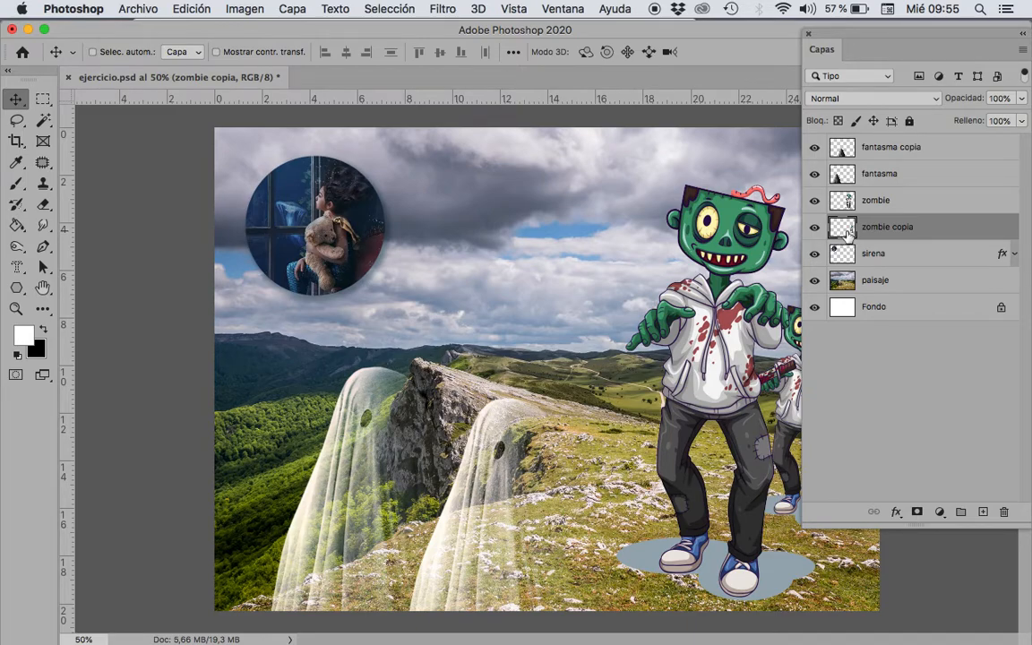
pyautogui.keyDown('super'); pyautogui.click(848, 232); pyautogui.keyUp('super')
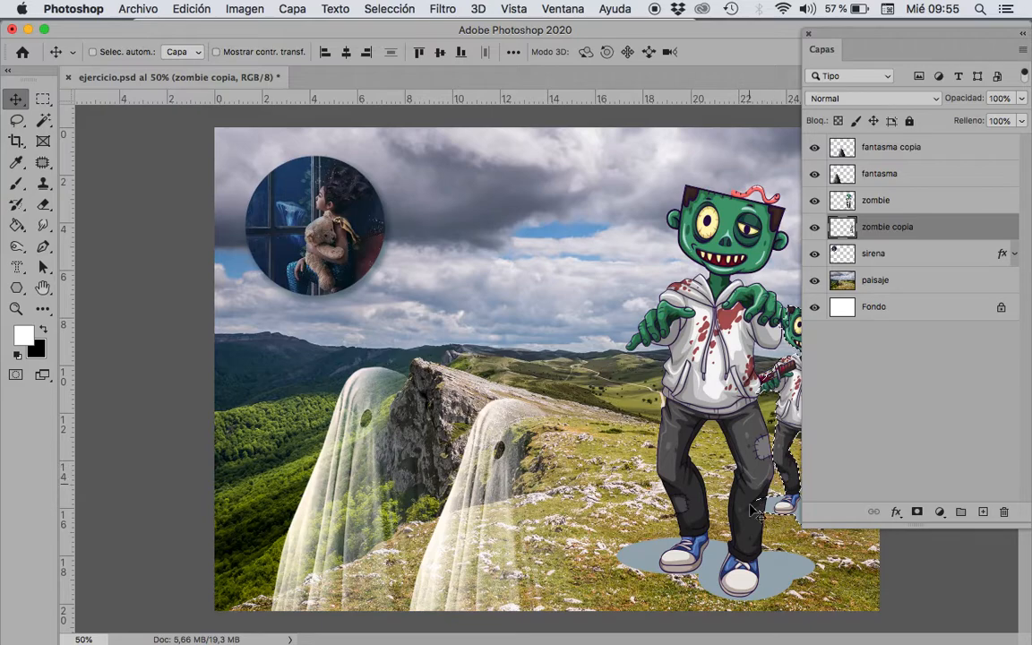
pyautogui.moveTo(862, 37); pyautogui.dragTo(892, 511)
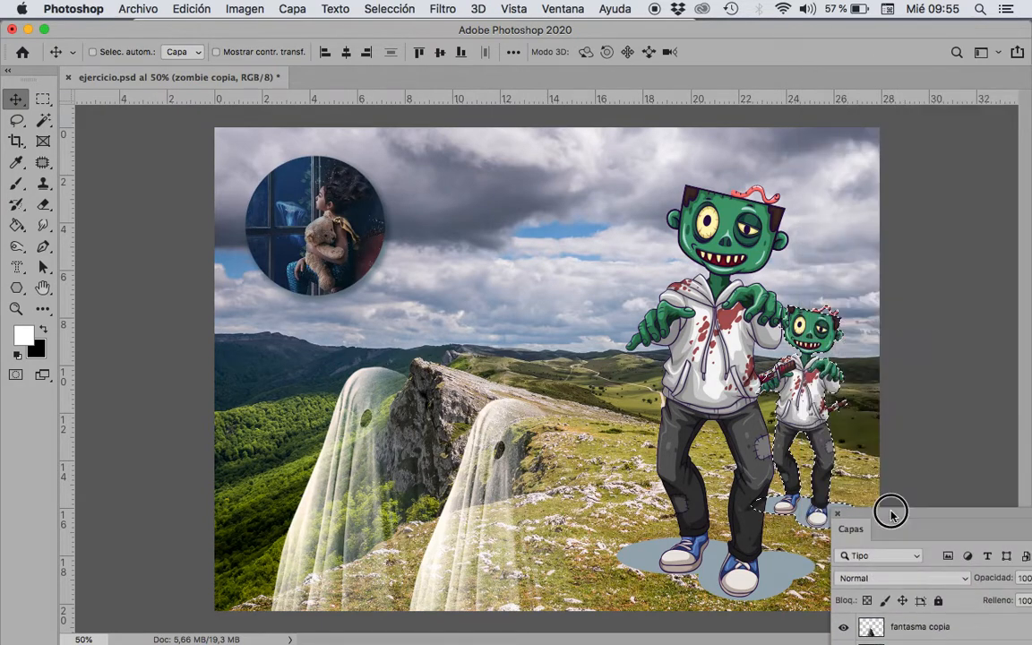
pyautogui.moveTo(924, 462); pyautogui.dragTo(919, 253)
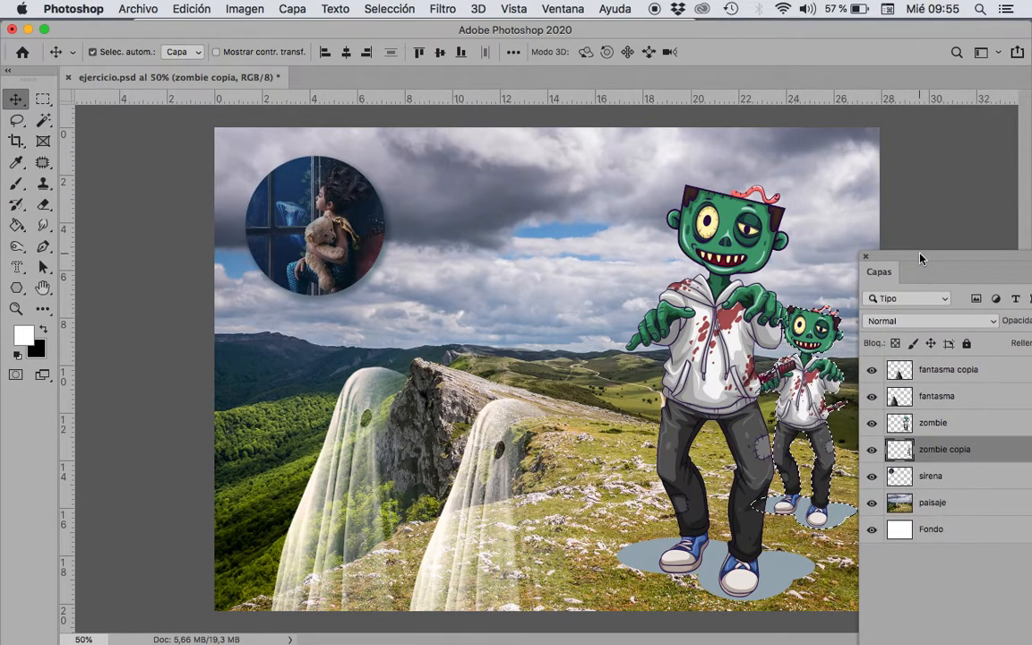
# Step: Copy the selected small zombie onto a new layer and move the copy to the left side of the large zombie, partly behind it
pyautogui.press('super+c')
pyautogui.press('super+v')
pyautogui.click(931, 448)
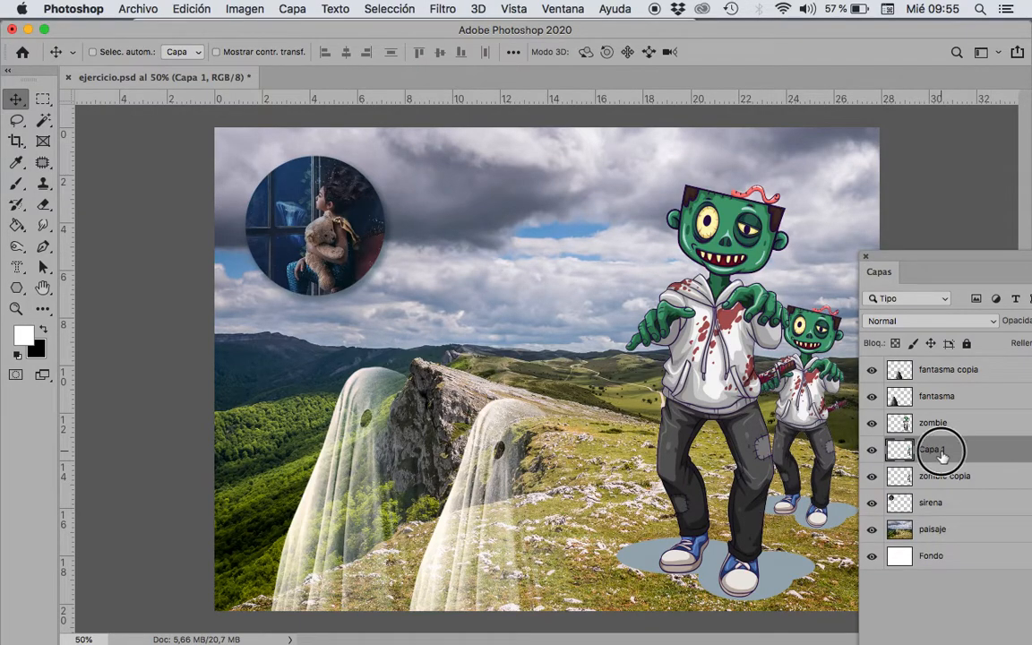
pyautogui.moveTo(763, 367); pyautogui.dragTo(733, 412)
pyautogui.moveTo(663, 434)
pyautogui.mouseDown()
pyautogui.moveTo(659, 426)
pyautogui.moveTo(654, 437)
pyautogui.mouseUp()
# Step: Scale the pasted zombie on Capa 1 proportionally to about 62% and place it on the grass beside the large zombie's left edge
pyautogui.hotkey('ctrl', 't')
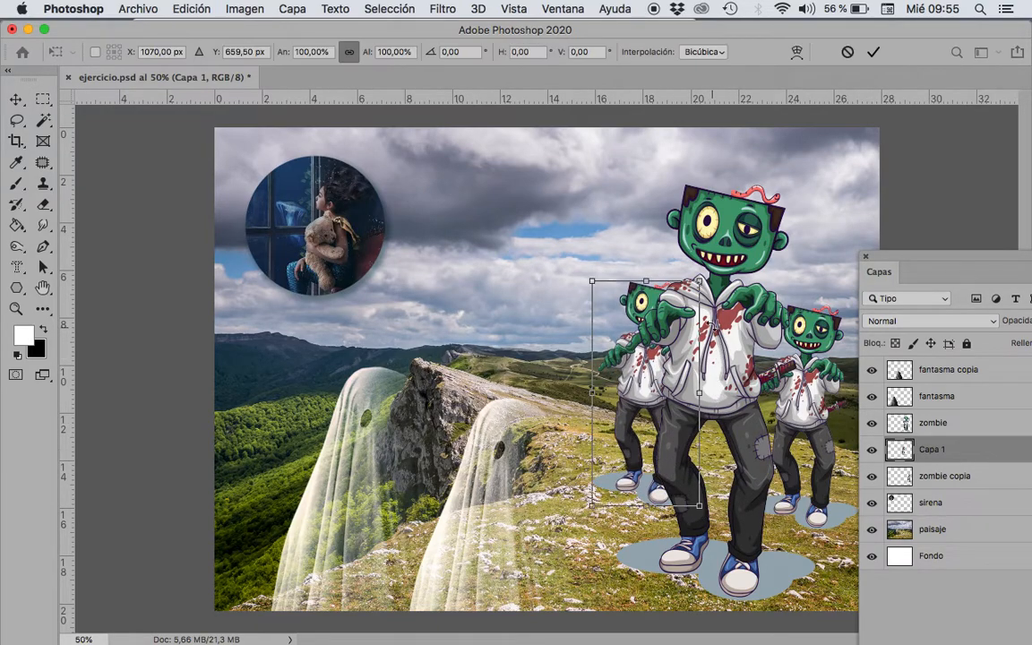
pyautogui.moveTo(698, 280); pyautogui.dragTo(660, 366)
pyautogui.moveTo(644, 475)
pyautogui.mouseDown()
pyautogui.moveTo(649, 428)
pyautogui.moveTo(638, 428)
pyautogui.moveTo(627, 434)
pyautogui.moveTo(659, 470)
pyautogui.mouseUp()
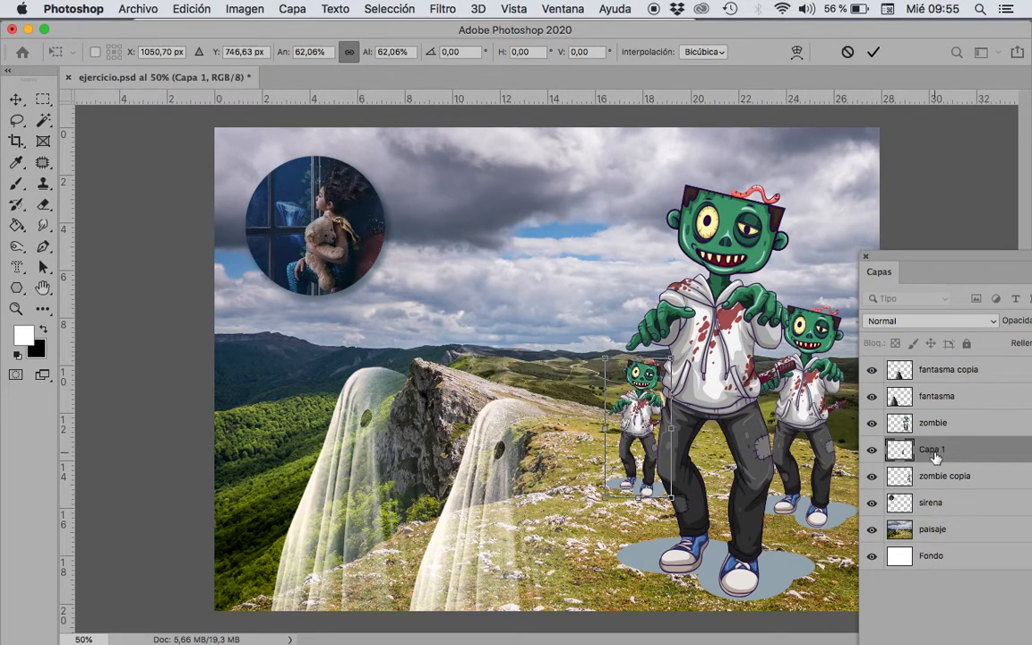
pyautogui.press('Return')
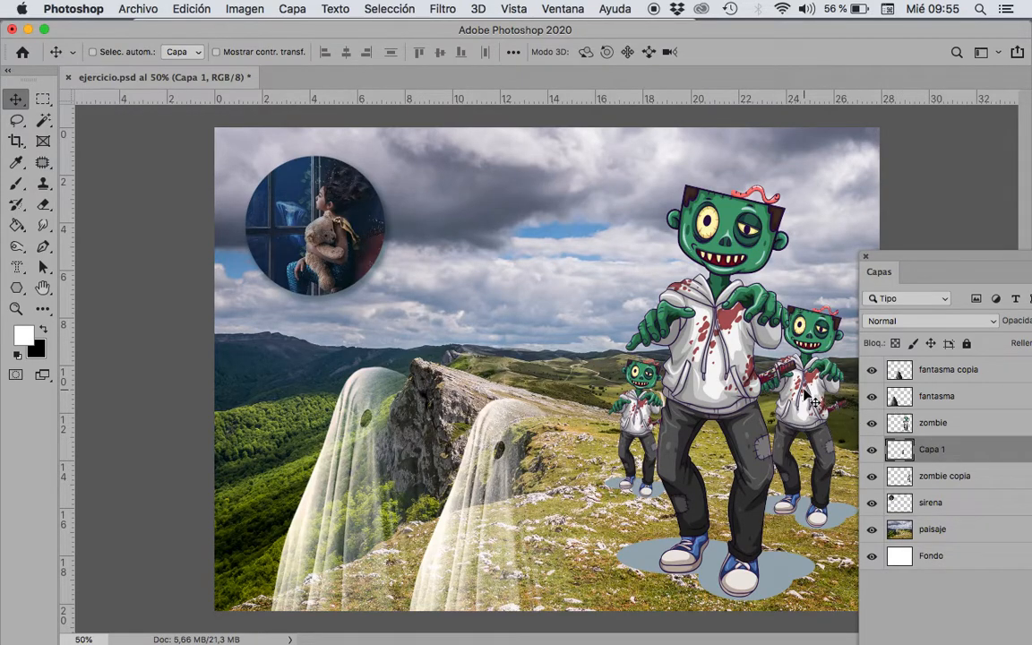
# Step: Select the zombie copia layer from its image on the canvas and shift that small zombie slightly down
pyautogui.rightClick(805, 393)
pyautogui.click(834, 397)
pyautogui.moveTo(803, 428); pyautogui.dragTo(809, 452)
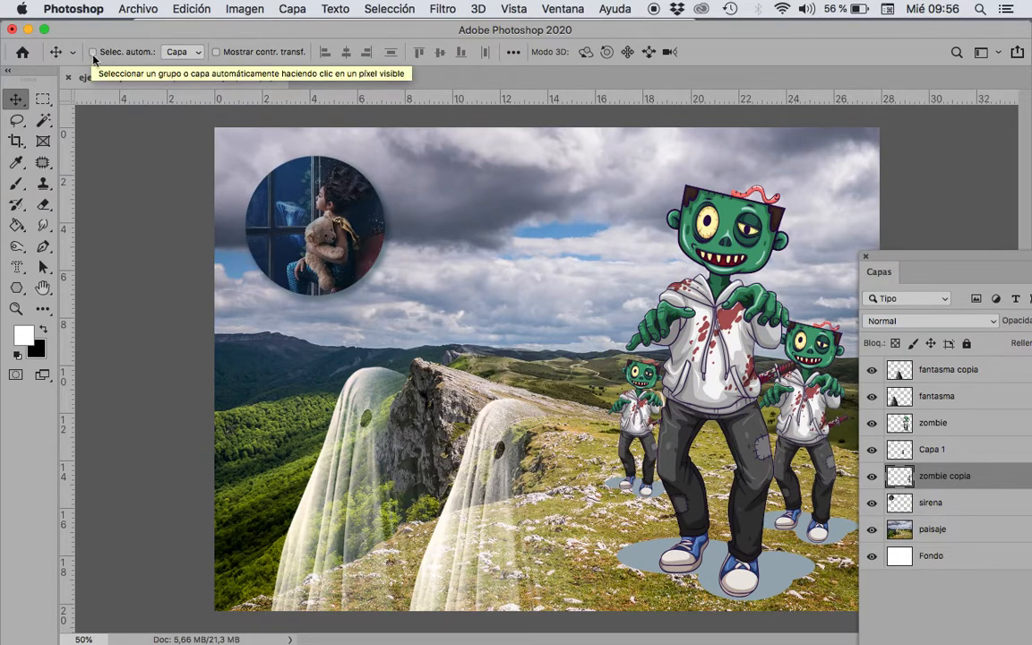
# Step: Enable layer auto-select, pick the sirena, fantasma and zombie copia layers in turn from the canvas, and move the layers panel farther into view
pyautogui.click(92, 52)
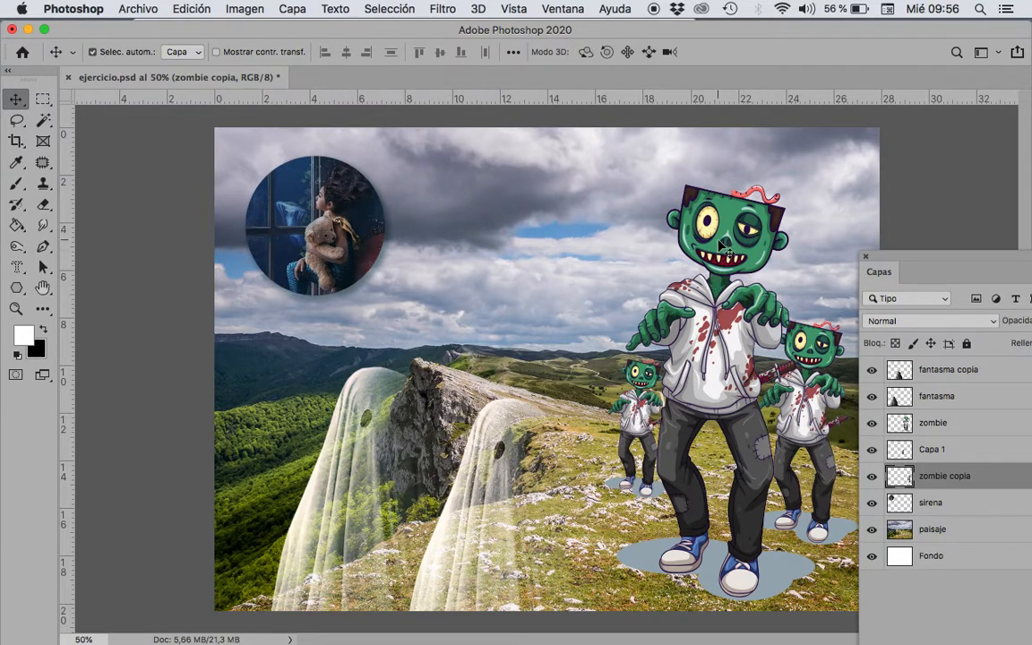
pyautogui.click(314, 217)
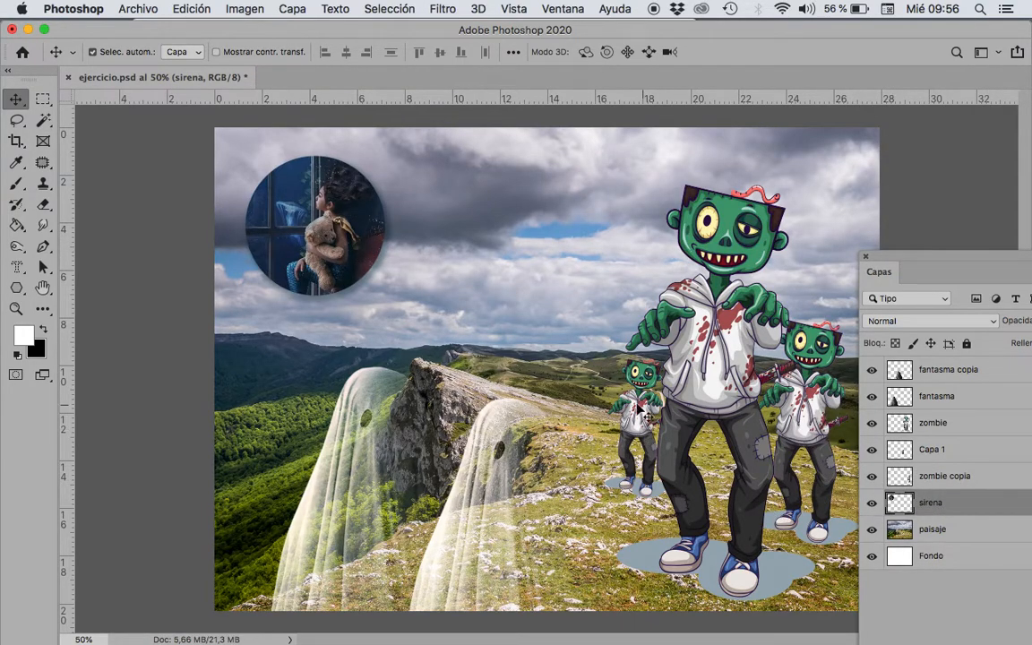
pyautogui.click(374, 399)
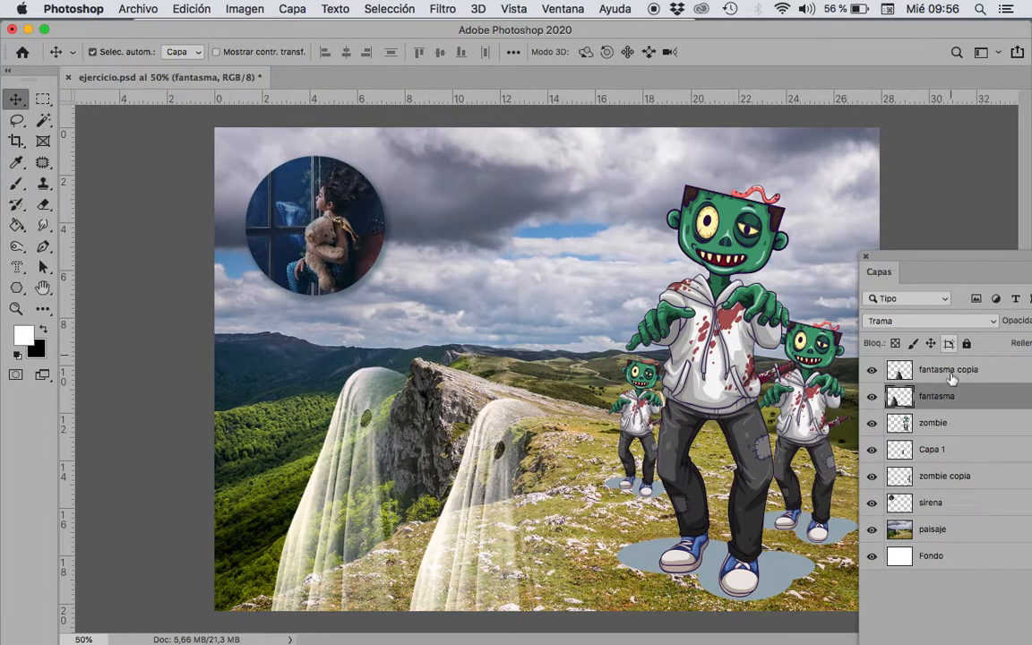
pyautogui.click(735, 365)
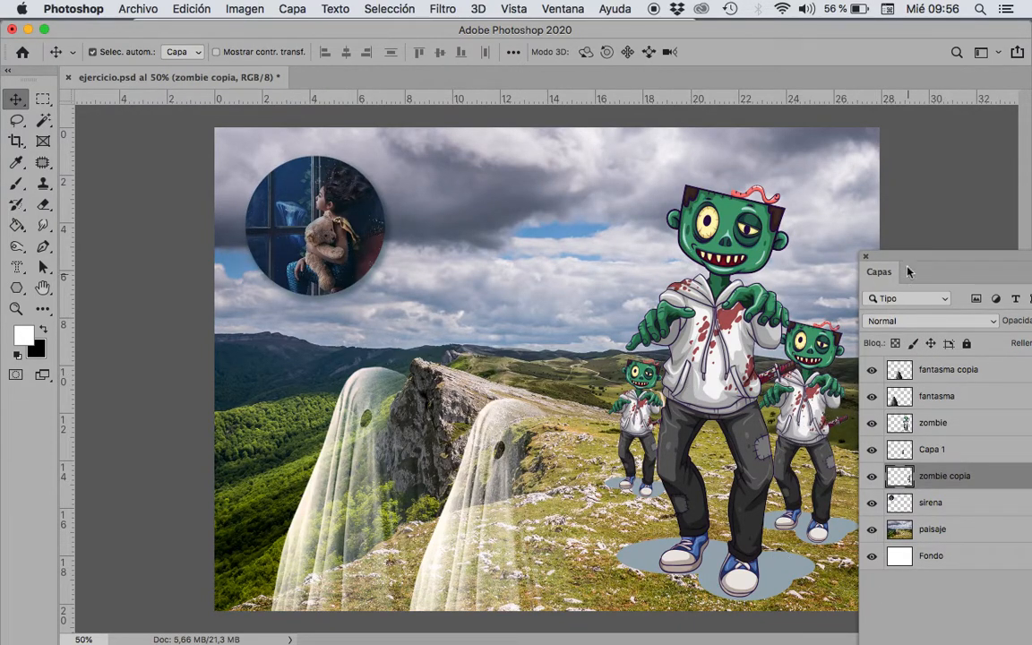
pyautogui.moveTo(912, 259); pyautogui.dragTo(874, 209)
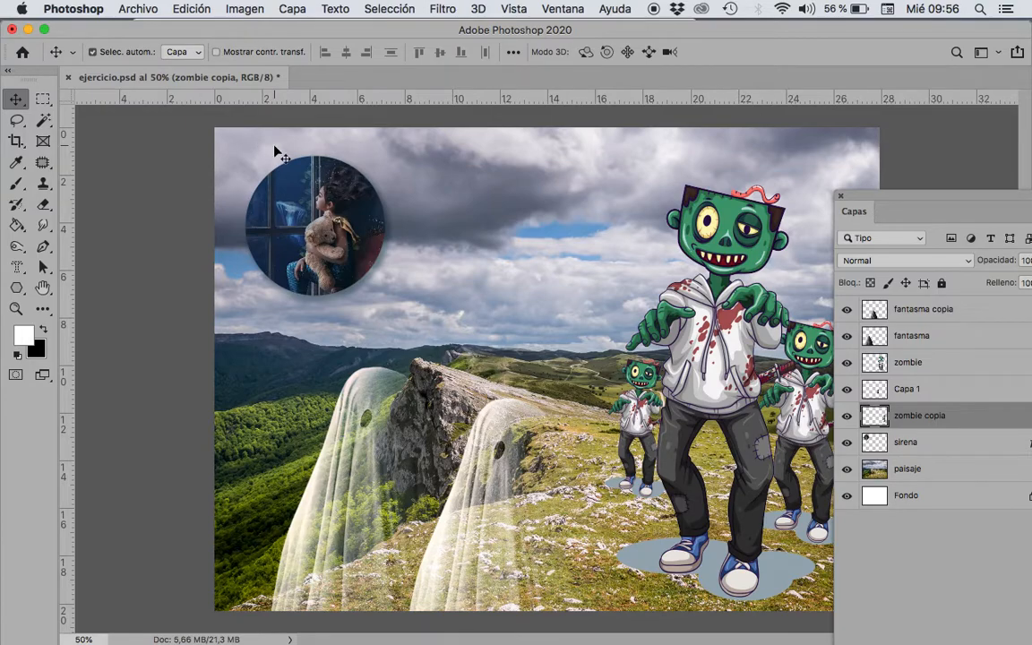